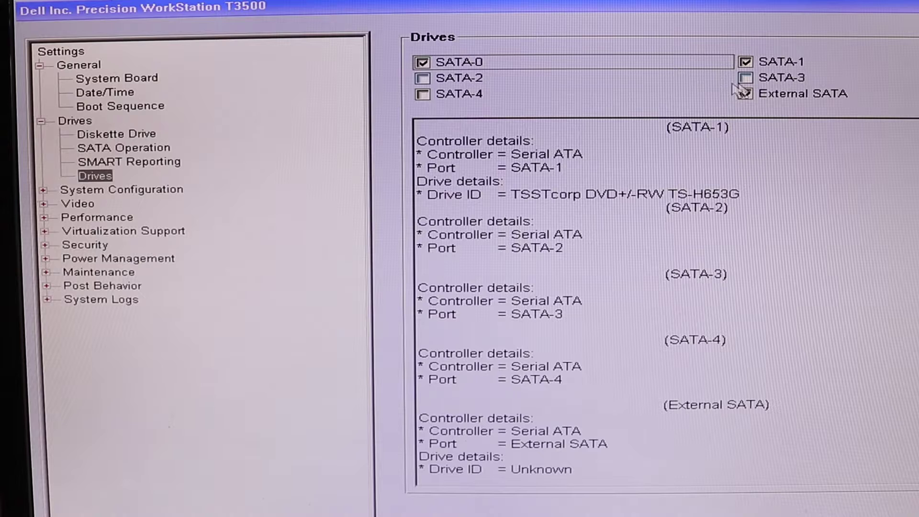
# Enable SATA-2, SATA-3 and SATA-4 ports, apply the change, and continue booting with F1.
pyautogui.click(447, 78)
pyautogui.click(447, 94)
pyautogui.click(780, 77)
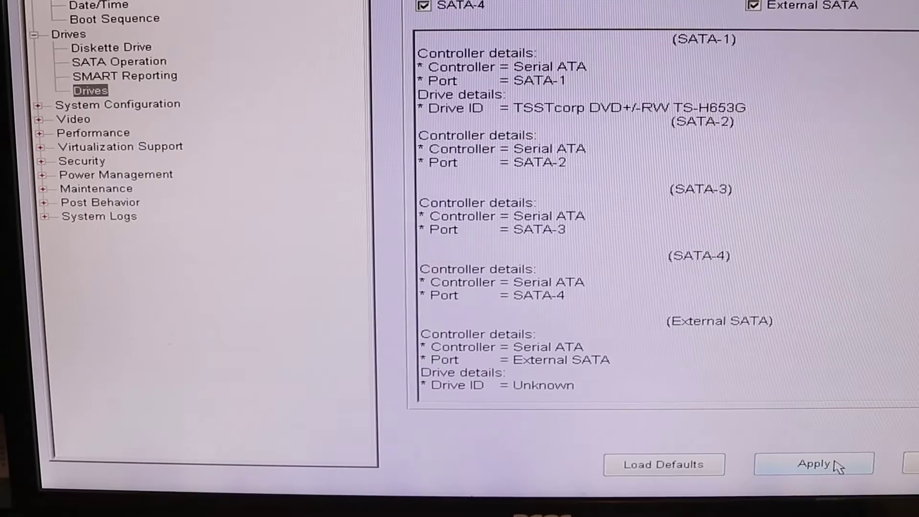
pyautogui.click(836, 465)
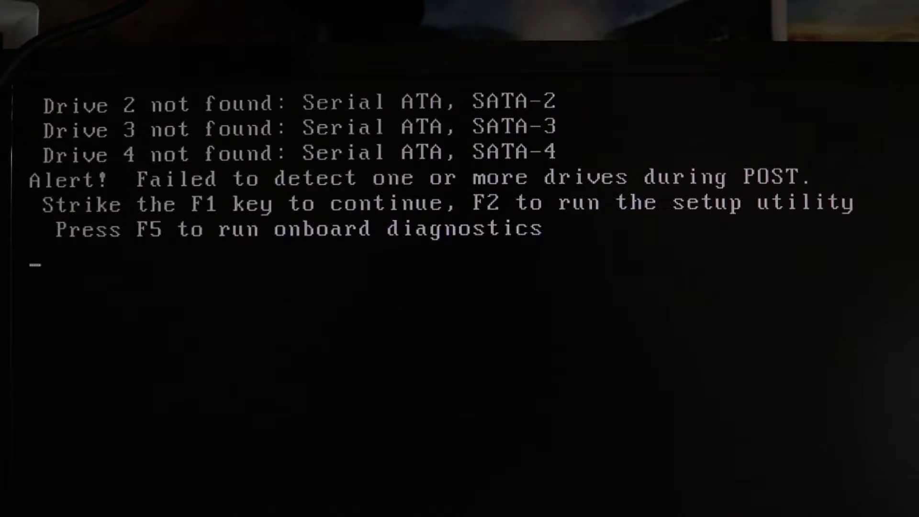
pyautogui.press('F1')
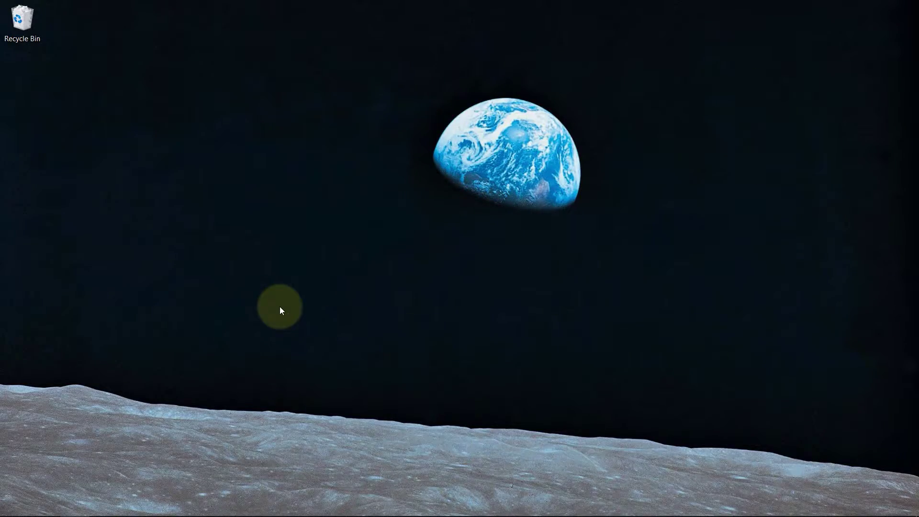
# Open File Explorer, then search the Start menu for 'parti' to find the partition tool.
pyautogui.press('super+e')
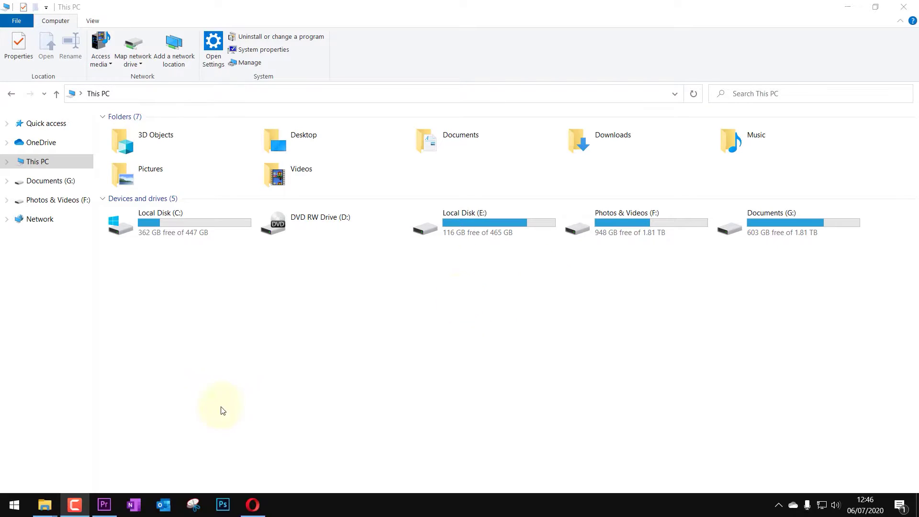
pyautogui.click(14, 507)
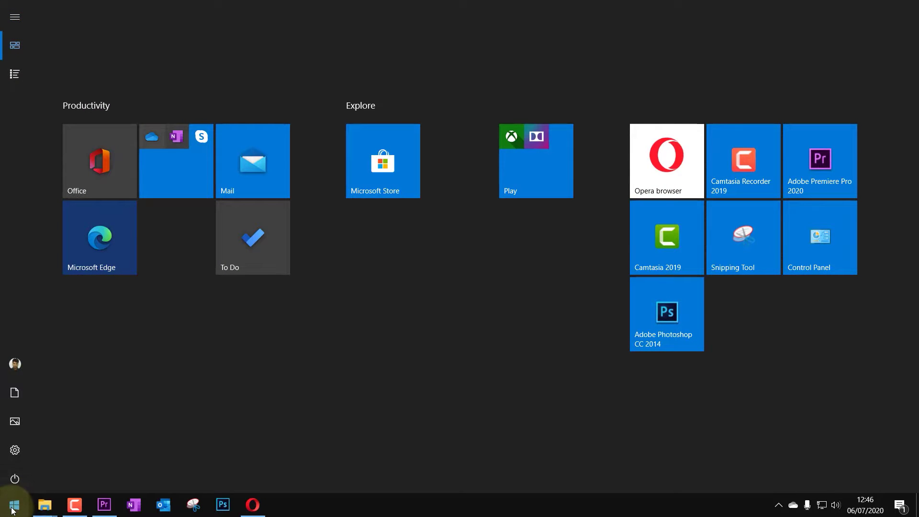
pyautogui.write('parti')
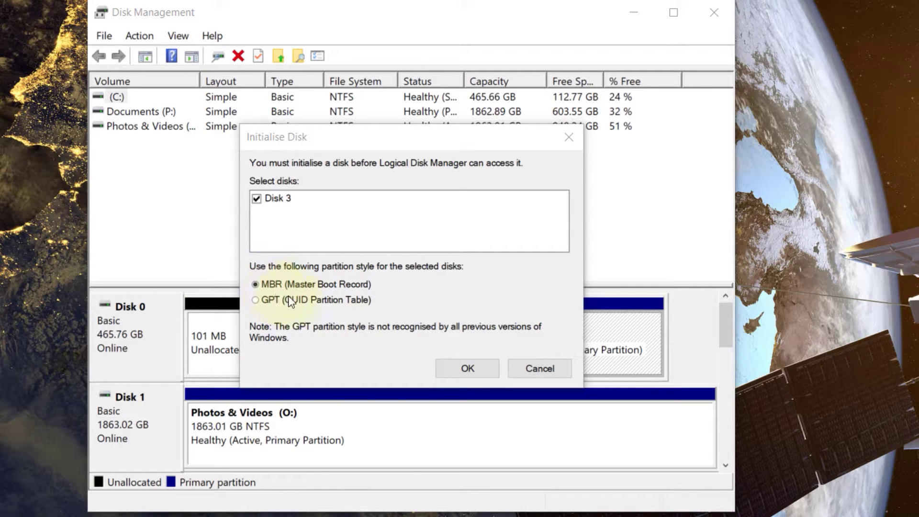
# Initialise Disk 3 as MBR and bring up actions for its 447.13 GB unallocated space.
pyautogui.click(466, 371)
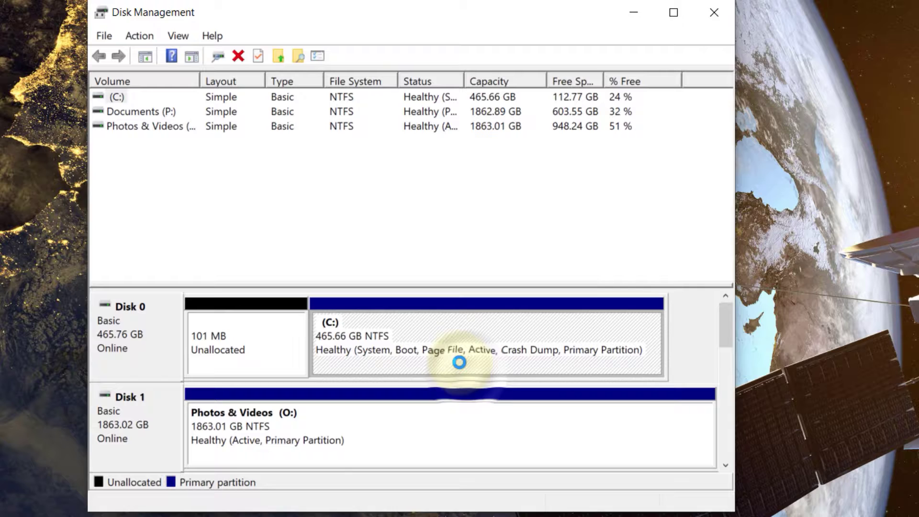
pyautogui.moveTo(724, 329); pyautogui.dragTo(719, 380)
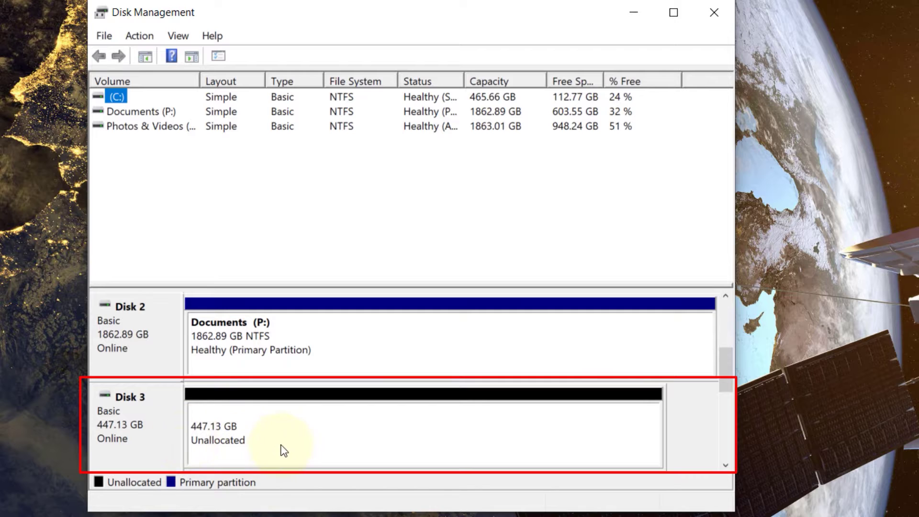
pyautogui.click(270, 437)
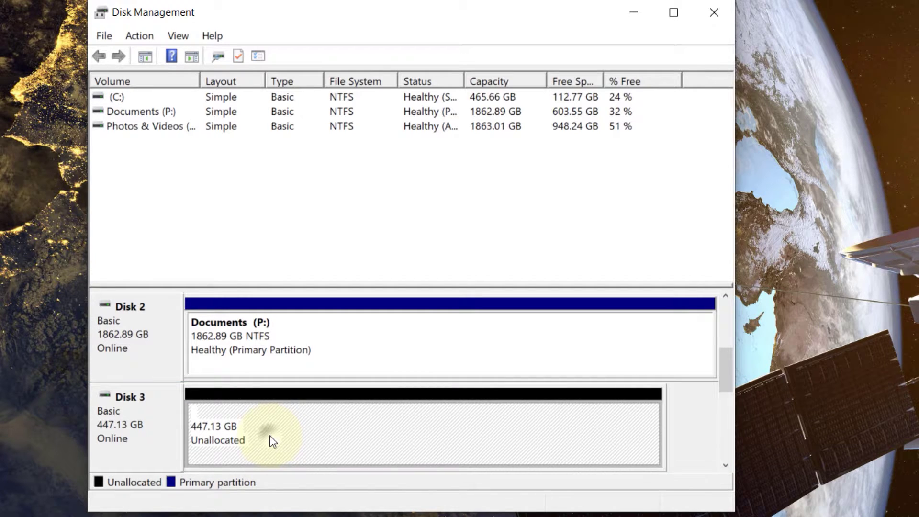
pyautogui.rightClick(274, 425)
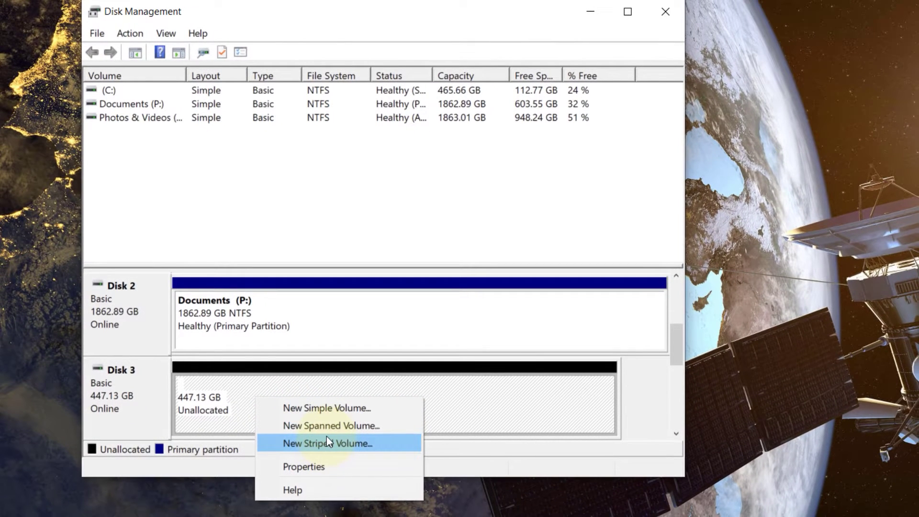
# Start a New Simple Volume using the full 457860 MB with drive letter F.
pyautogui.click(322, 409)
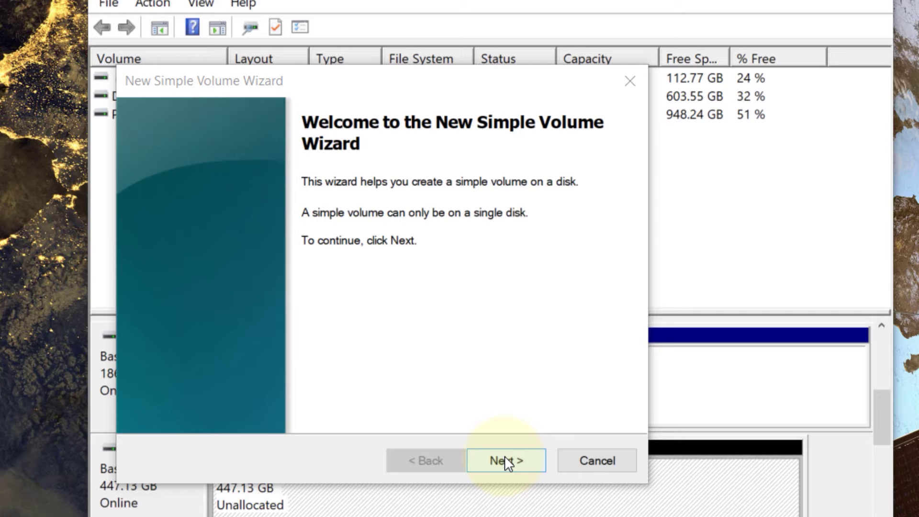
pyautogui.click(394, 374)
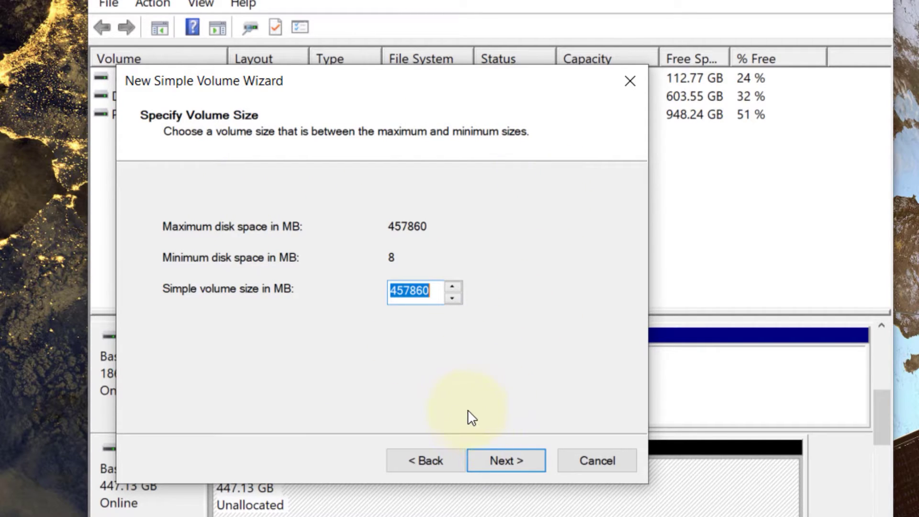
pyautogui.click(515, 456)
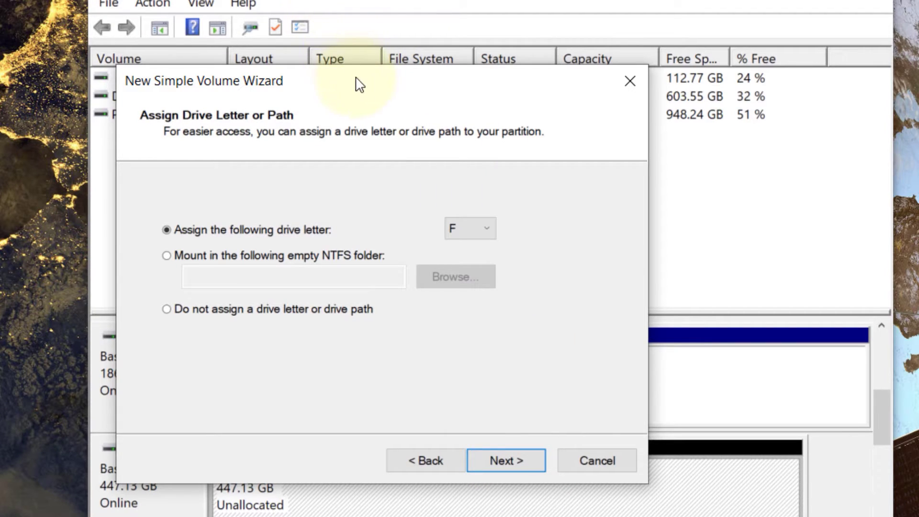
pyautogui.moveTo(360, 87); pyautogui.dragTo(359, 192)
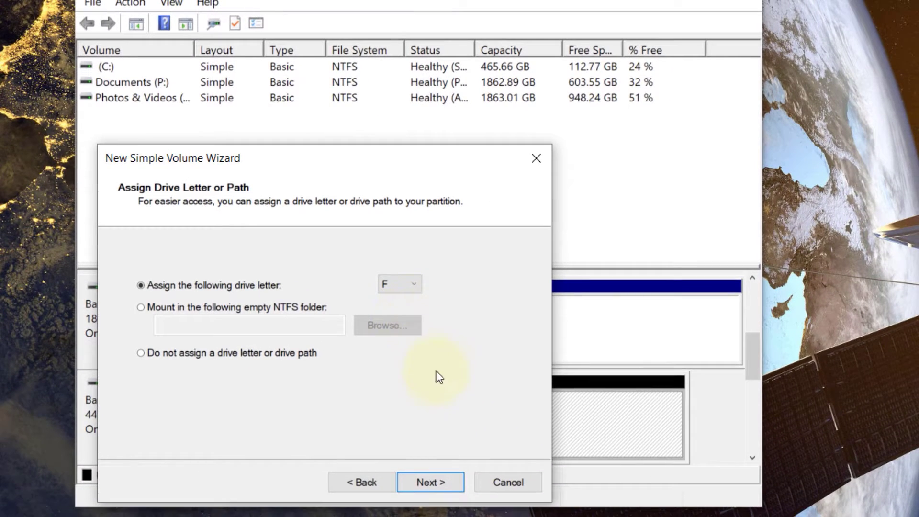
pyautogui.click(433, 480)
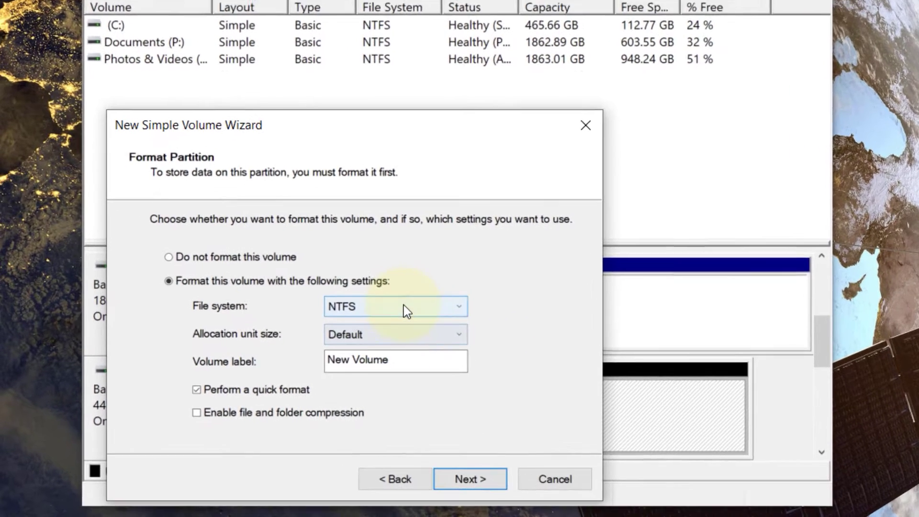
# Quick-format the volume as NTFS labelled 'SSD' and finish the wizard.
pyautogui.click(406, 310)
pyautogui.click(397, 337)
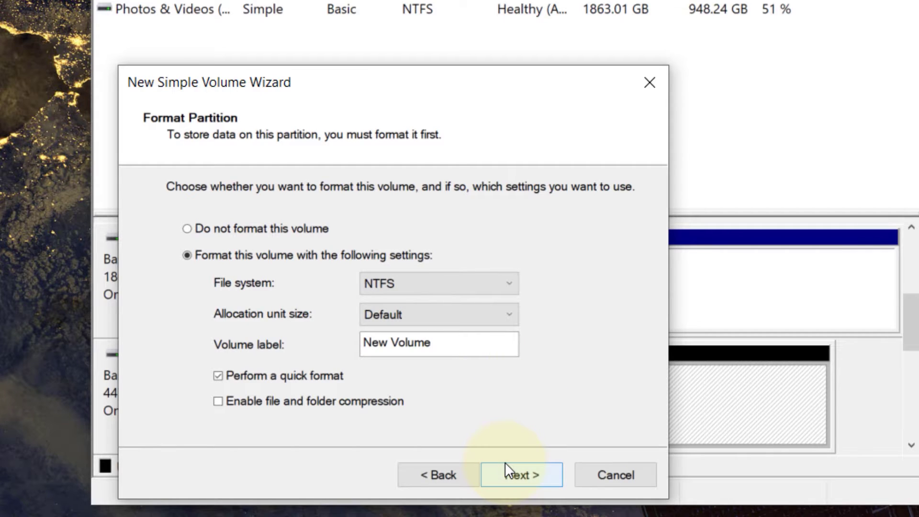
pyautogui.click(457, 346)
pyautogui.doubleClick(459, 347)
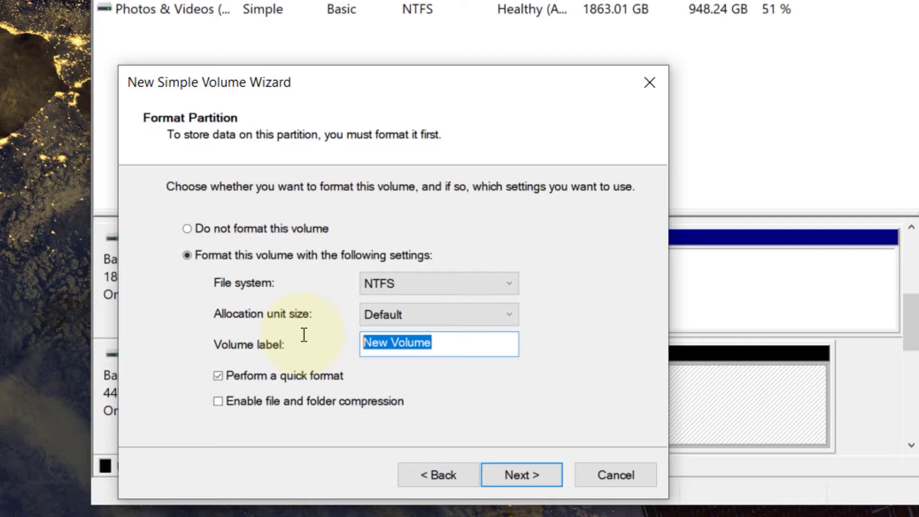
pyautogui.write('SSD')
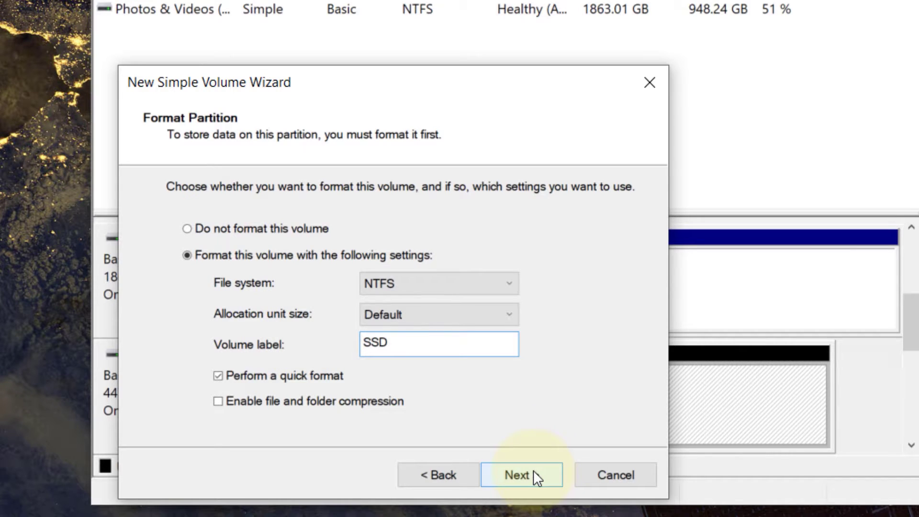
pyautogui.click(533, 470)
pyautogui.click(619, 332)
pyautogui.click(619, 331)
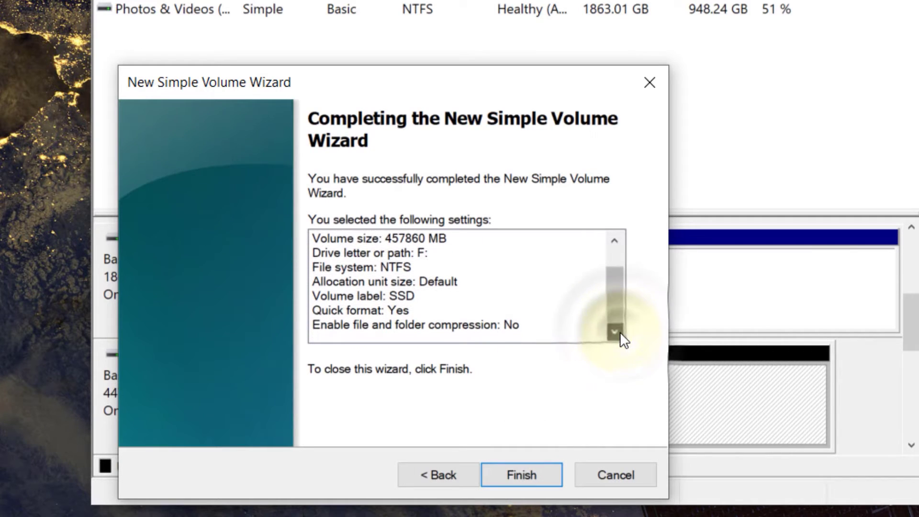
pyautogui.click(521, 472)
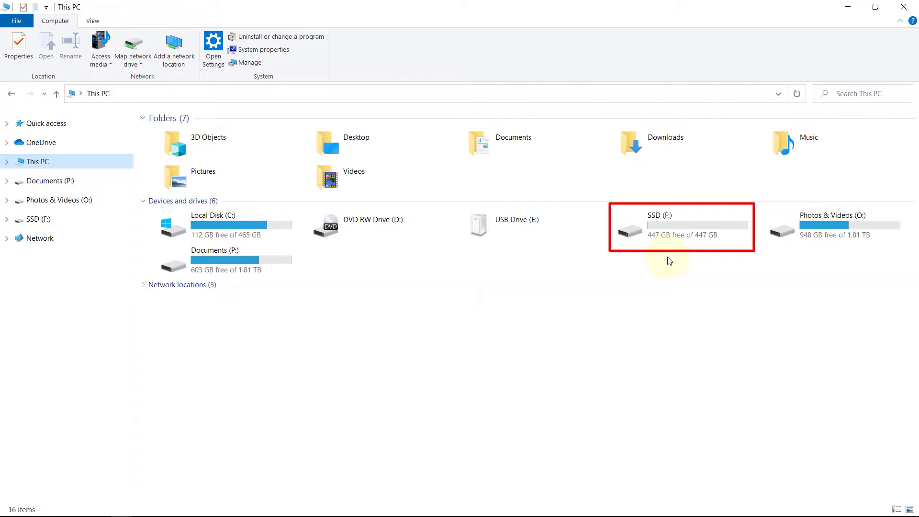
# Select the new SSD (F:) drive in This PC to confirm its 447 GB free space.
pyautogui.click(659, 226)
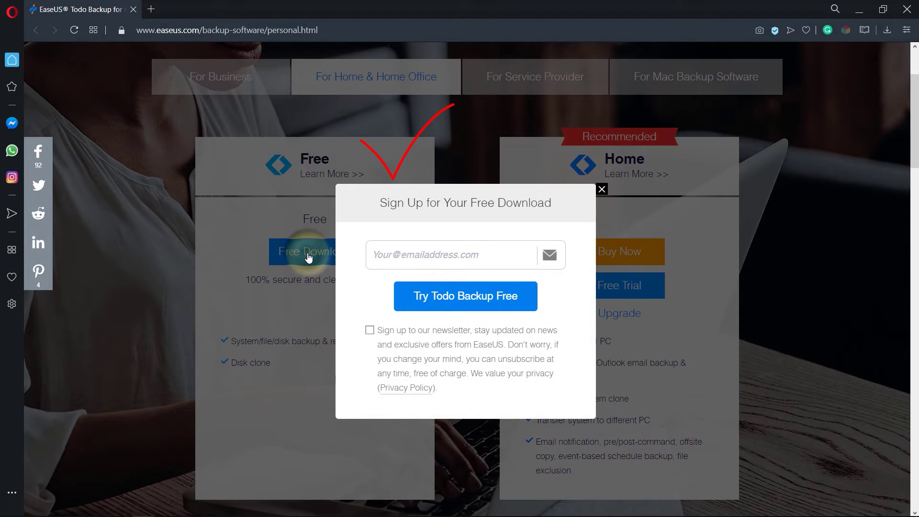
# Paste an e-mail address, request the free download, and save tb_free_installer to Downloads.
pyautogui.hotkey('ctrl', 'v')
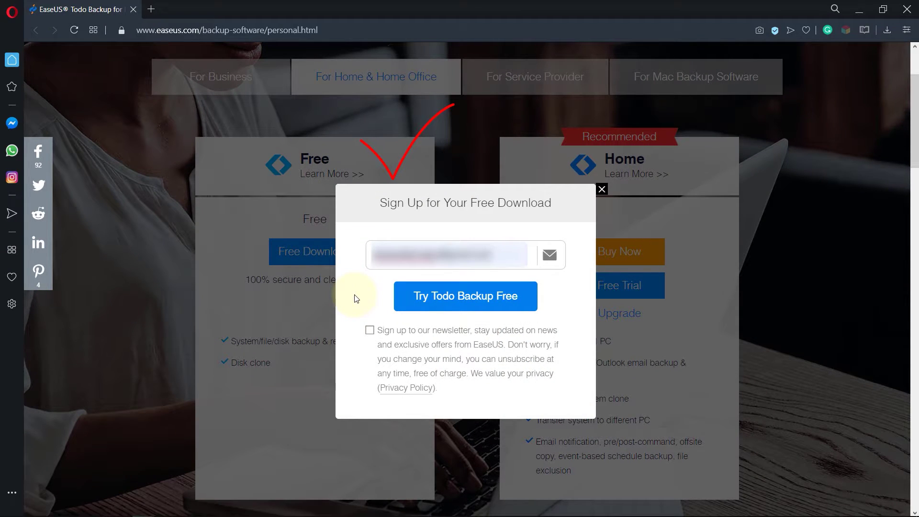
pyautogui.click(449, 306)
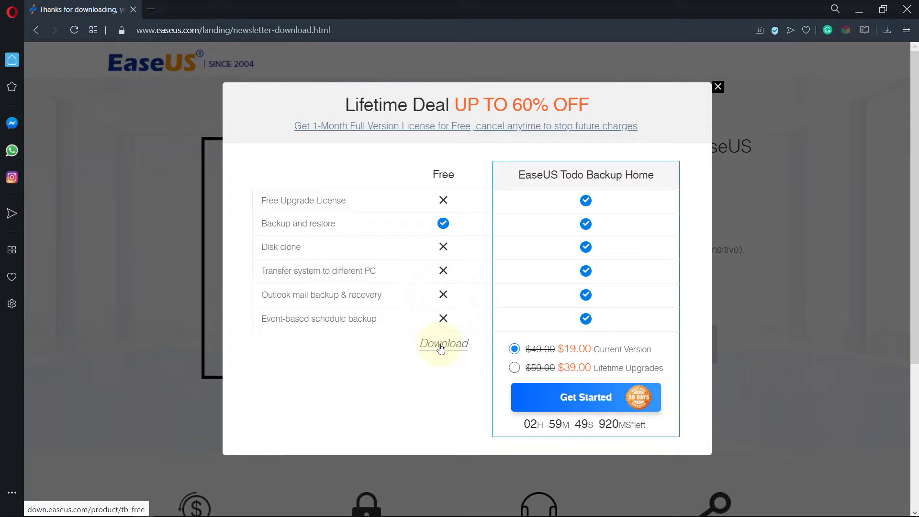
pyautogui.click(442, 348)
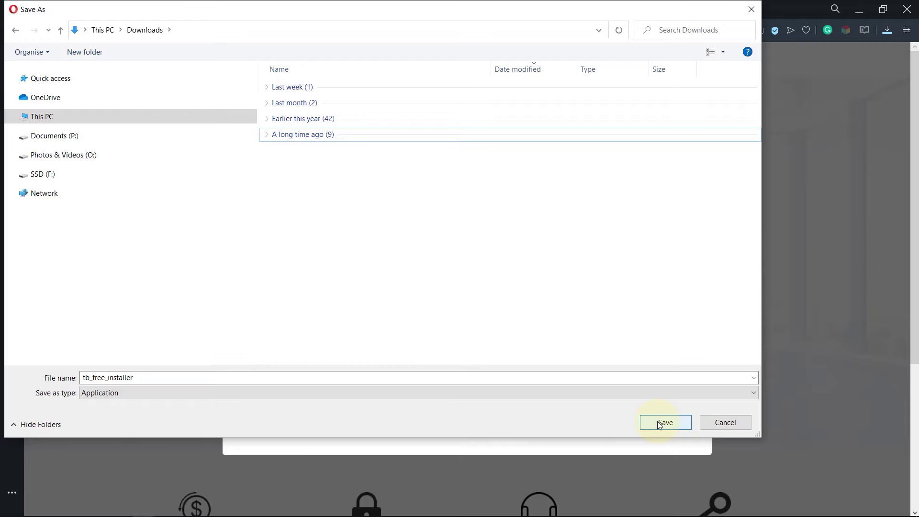
pyautogui.click(658, 423)
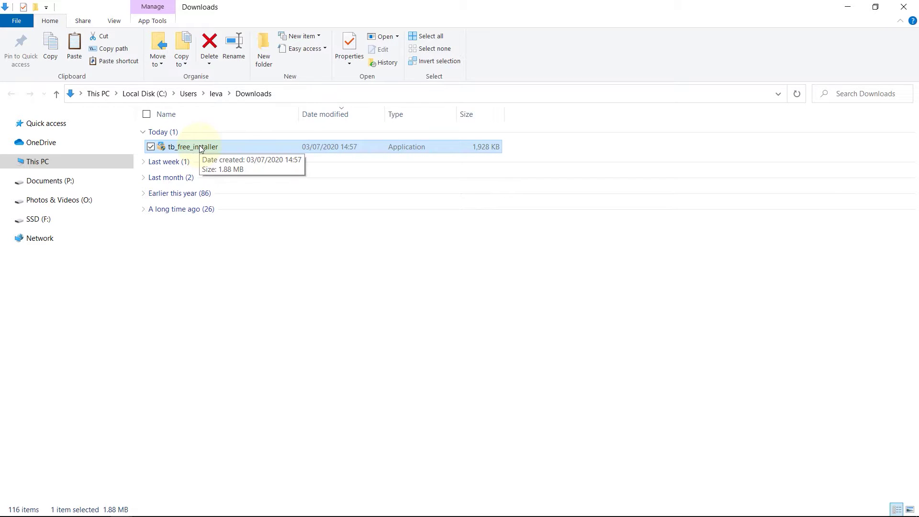
# In the installer's custom options, opt out of CEIP and set the backup path to F:\.
pyautogui.doubleClick(194, 146)
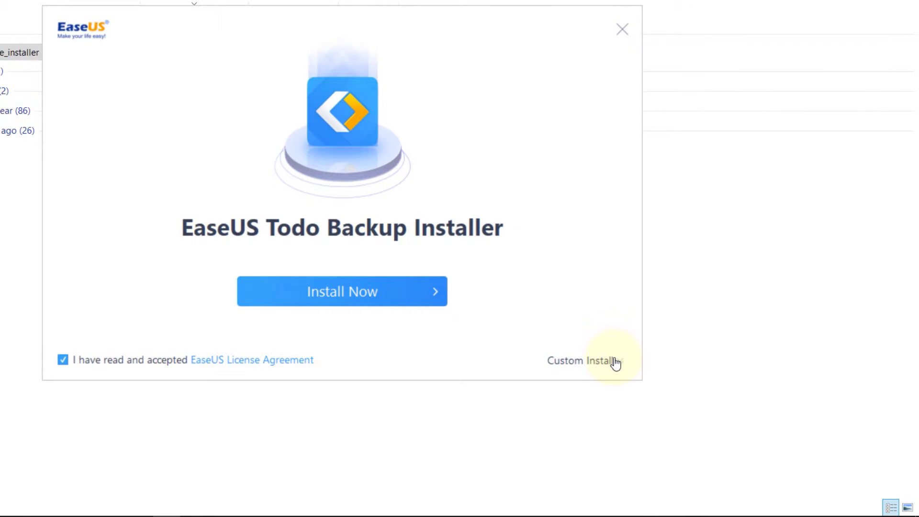
pyautogui.click(614, 362)
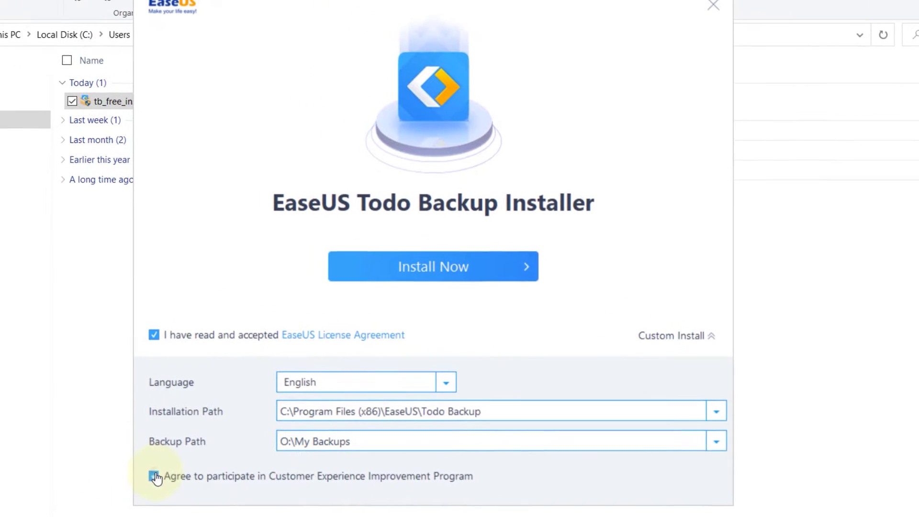
pyautogui.click(154, 476)
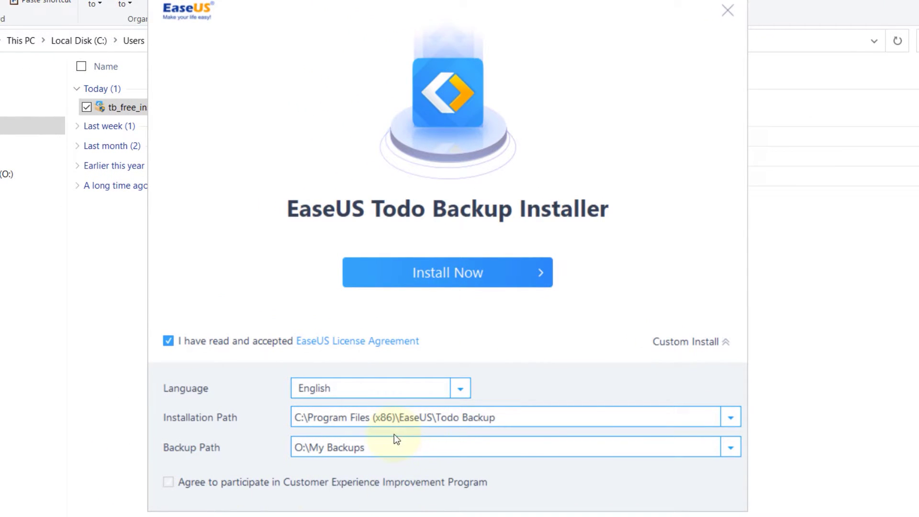
pyautogui.click(723, 452)
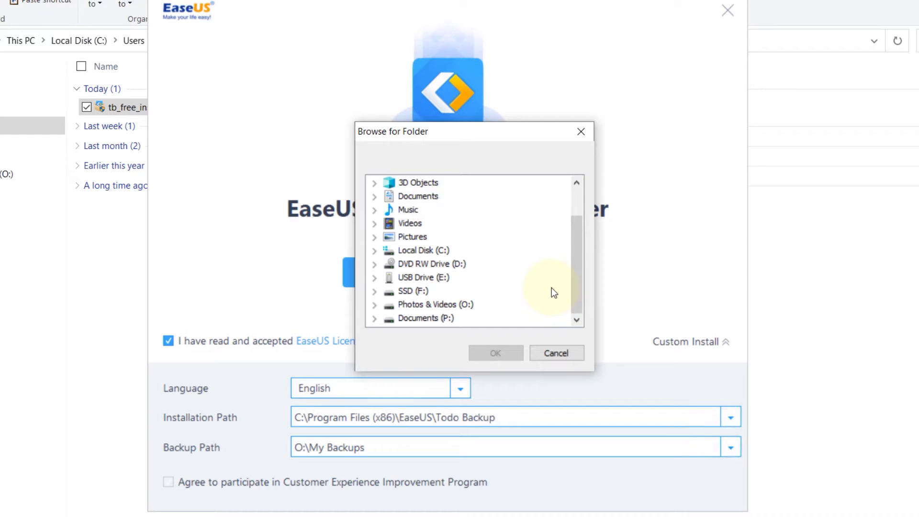
pyautogui.click(406, 292)
pyautogui.click(489, 351)
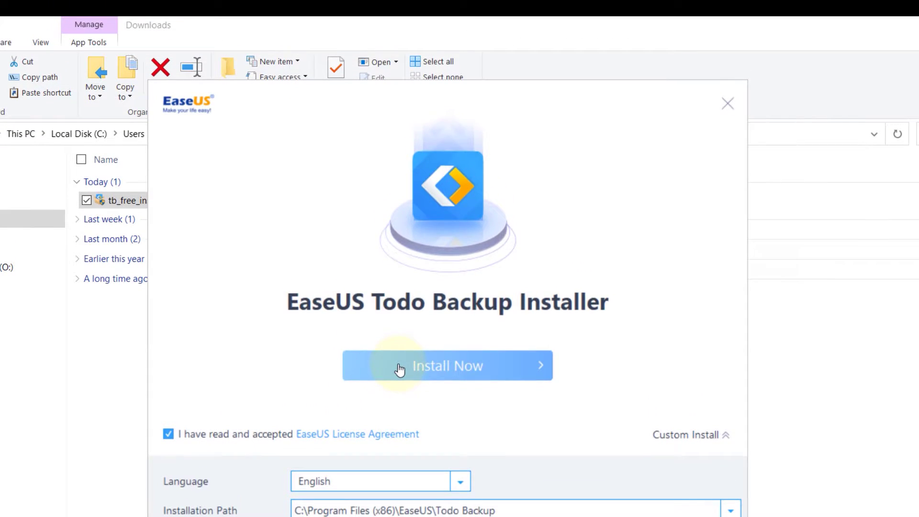
# Install the free edition, launch it, and postpone the activation prompt.
pyautogui.click(399, 280)
pyautogui.click(580, 429)
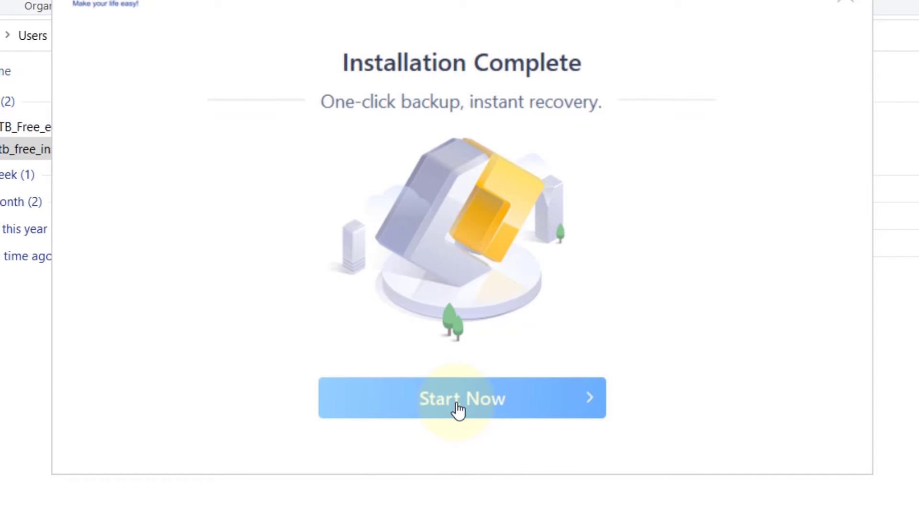
pyautogui.click(458, 409)
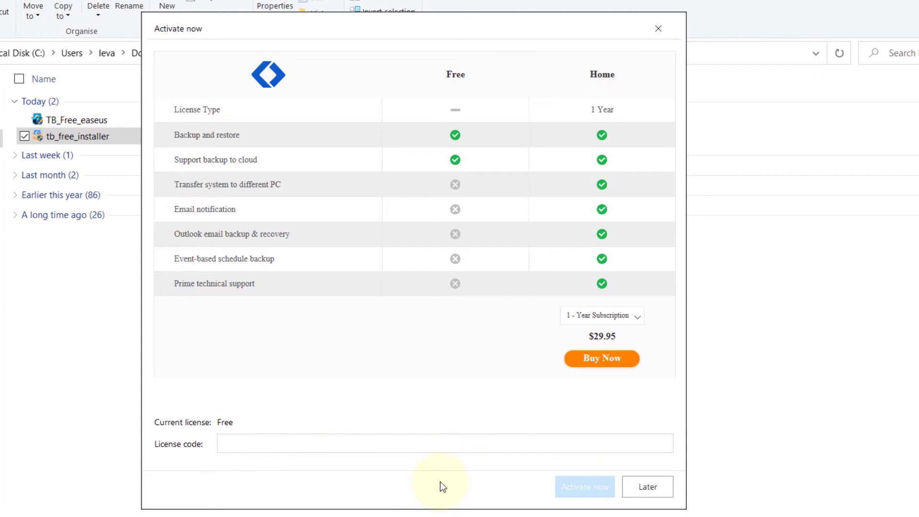
pyautogui.click(651, 487)
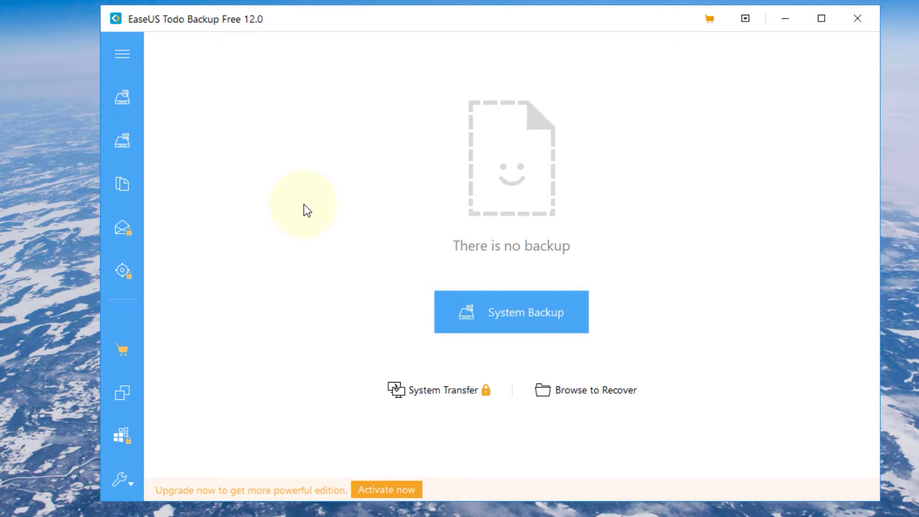
# Start a disk clone with Hard disk 0 (C:) as the source.
pyautogui.click(131, 47)
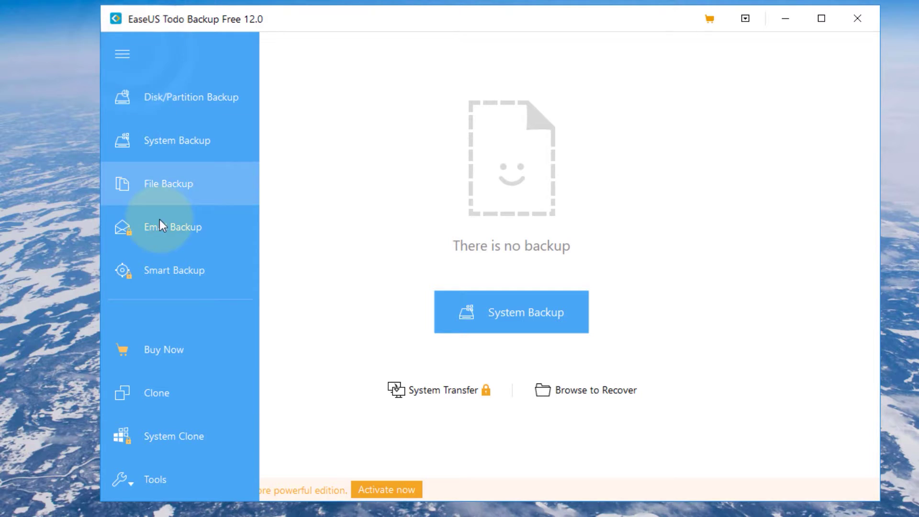
pyautogui.click(155, 393)
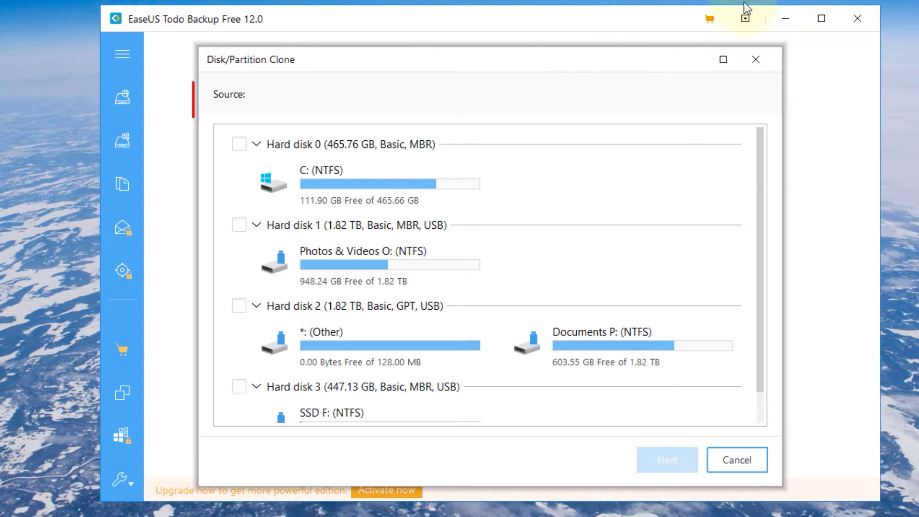
pyautogui.click(239, 144)
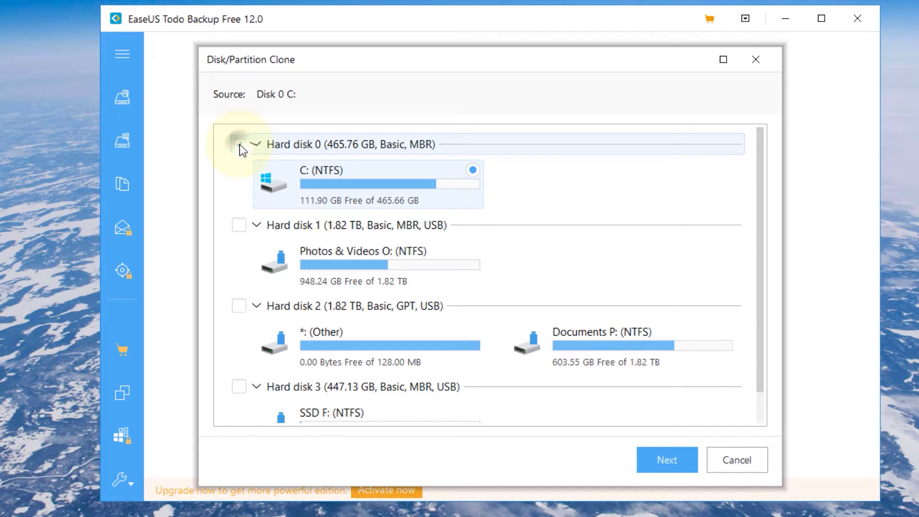
pyautogui.click(669, 461)
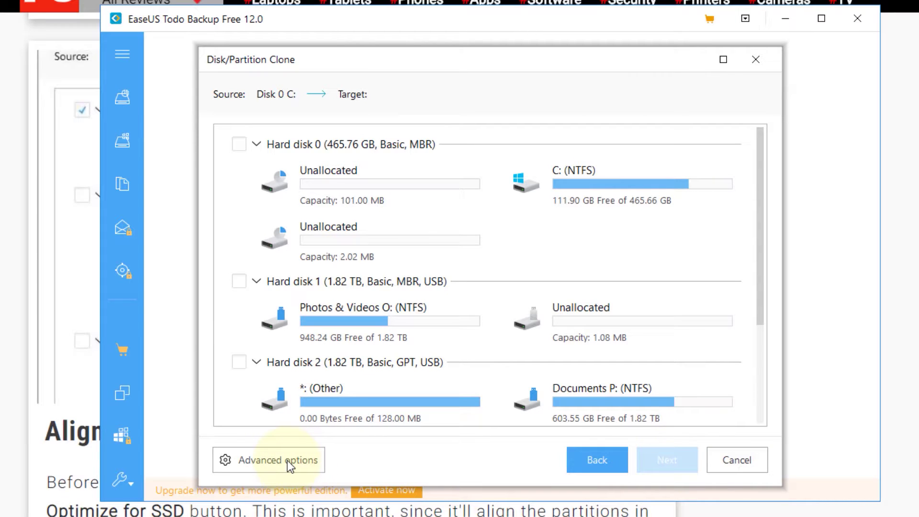
# Enable Optimize for SSD, choose Hard disk 3 as the target, and reach the summary.
pyautogui.click(287, 460)
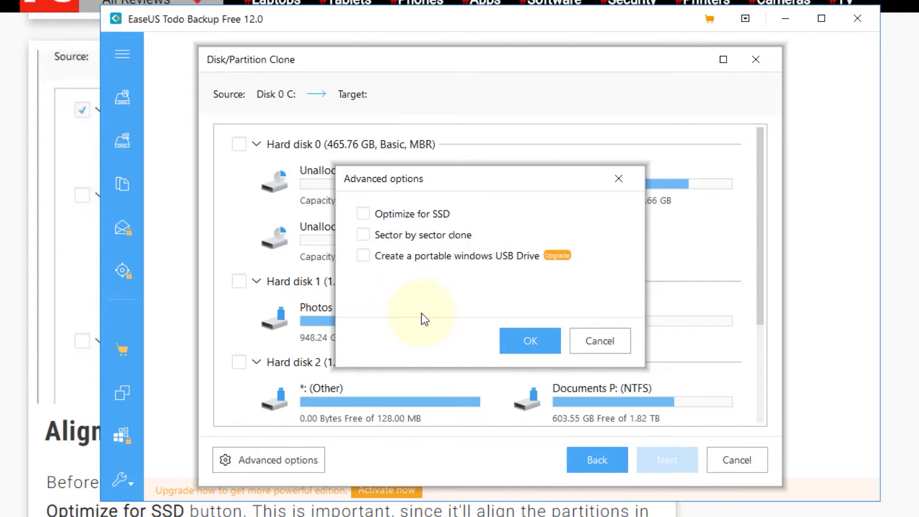
pyautogui.click(363, 214)
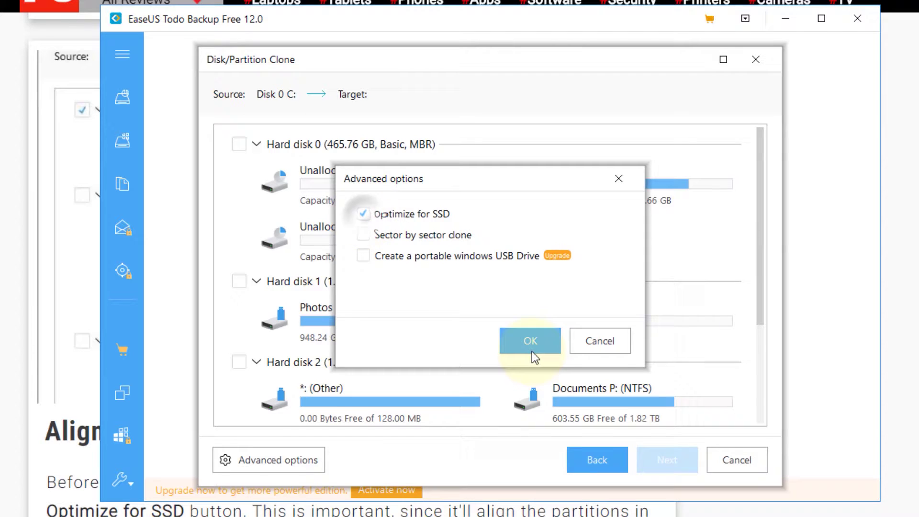
pyautogui.click(530, 345)
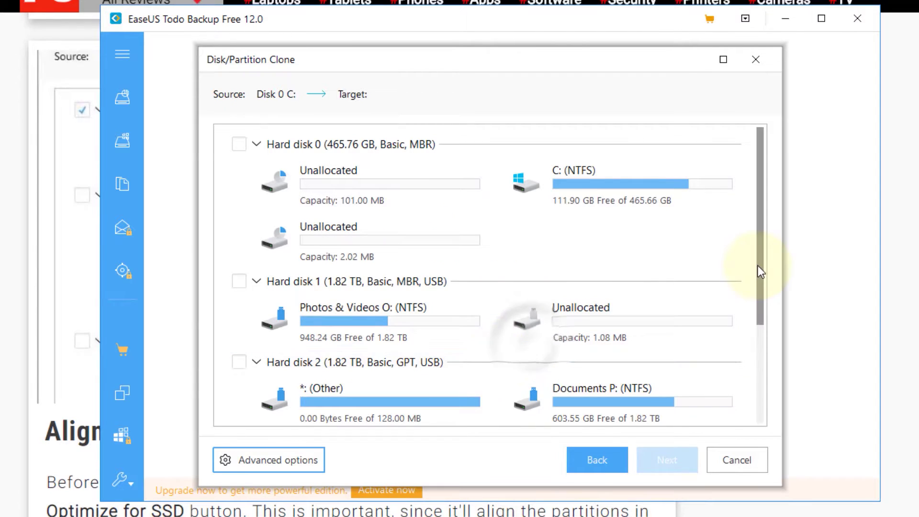
pyautogui.moveTo(757, 273); pyautogui.dragTo(745, 388)
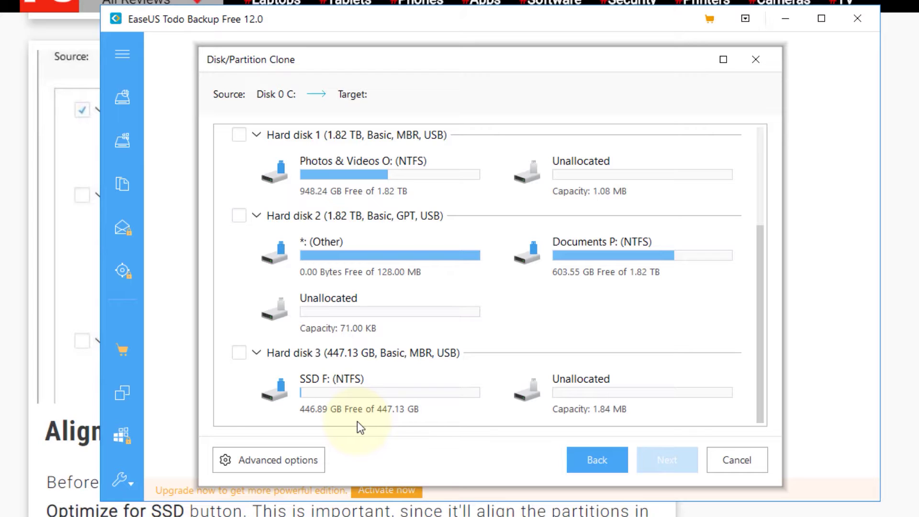
pyautogui.click(240, 354)
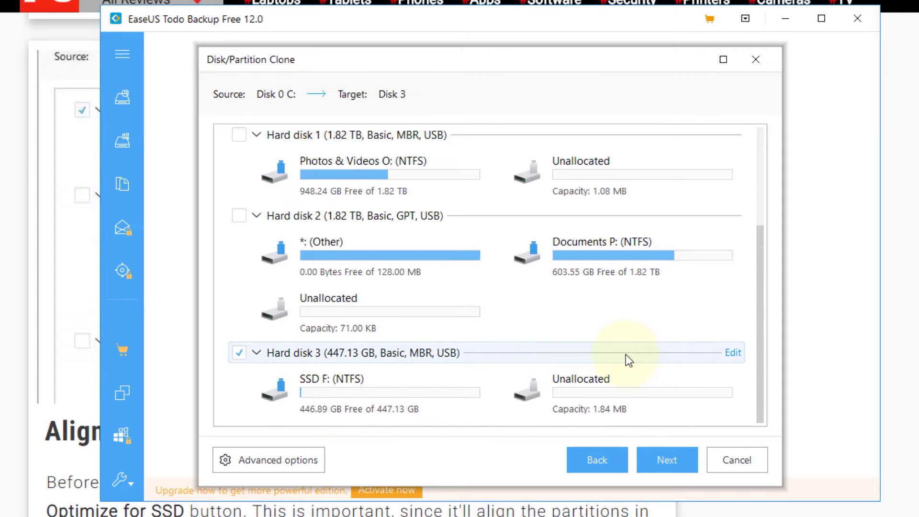
pyautogui.moveTo(762, 369); pyautogui.dragTo(772, 232)
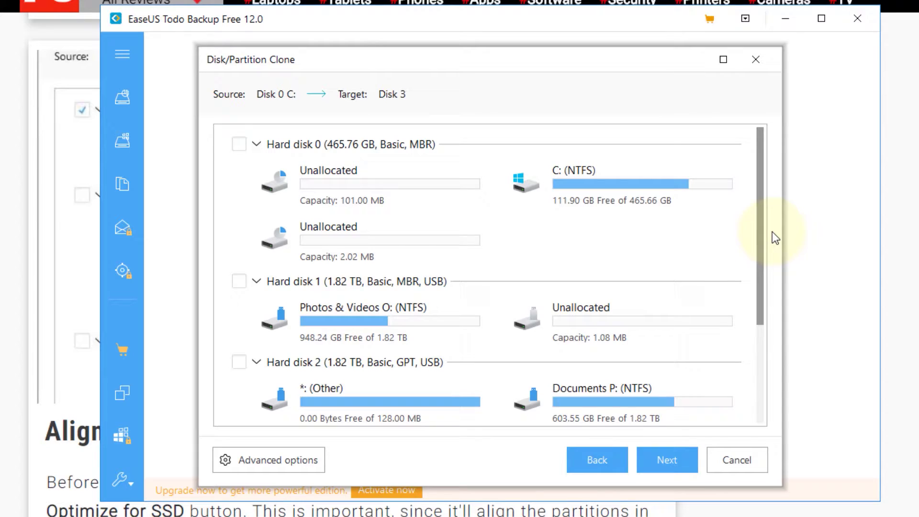
pyautogui.moveTo(771, 231); pyautogui.dragTo(670, 460)
pyautogui.click(670, 460)
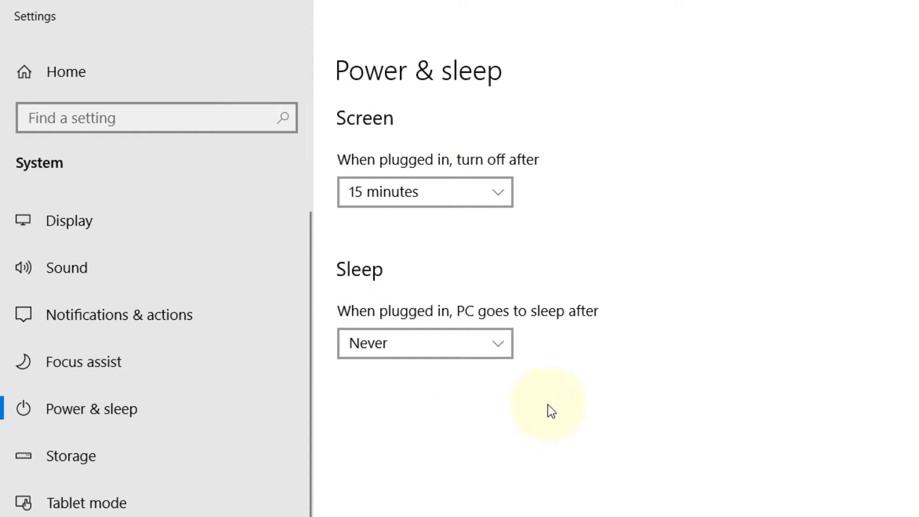
# Set the plugged-in sleep timeout to Never.
pyautogui.click(491, 345)
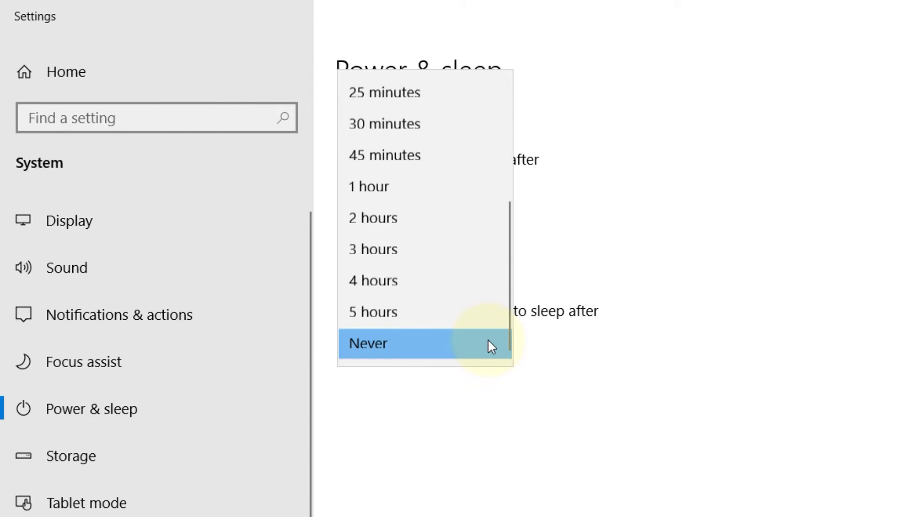
pyautogui.click(420, 346)
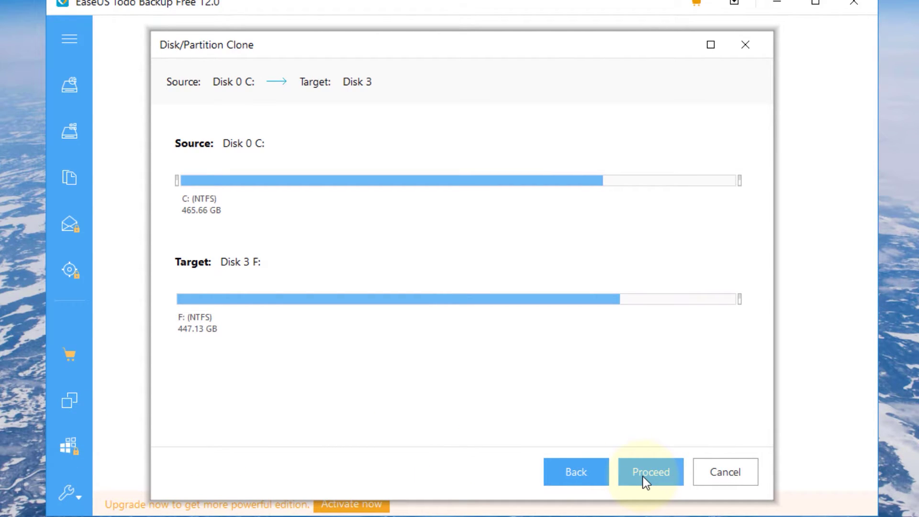
# Run the Disk 0-to-Disk 3 clone, accept the data-loss warning, and finish at 100%.
pyautogui.click(644, 477)
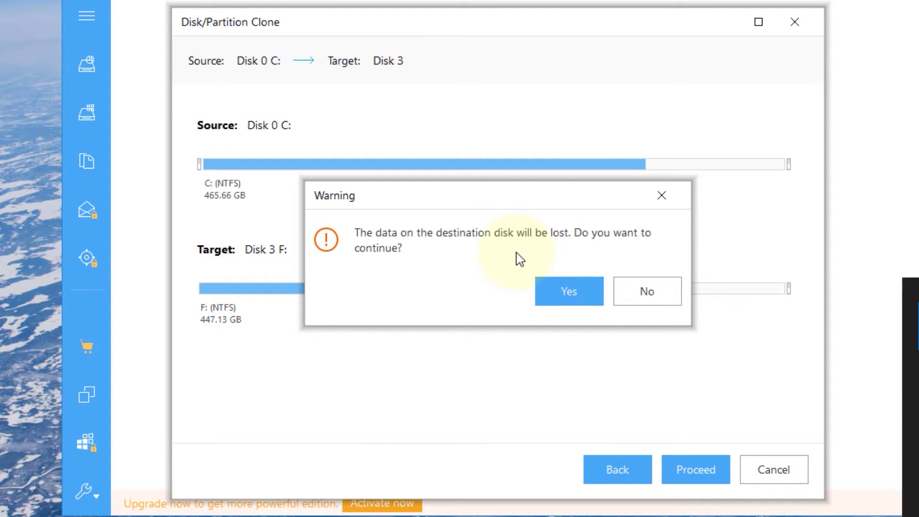
pyautogui.click(576, 297)
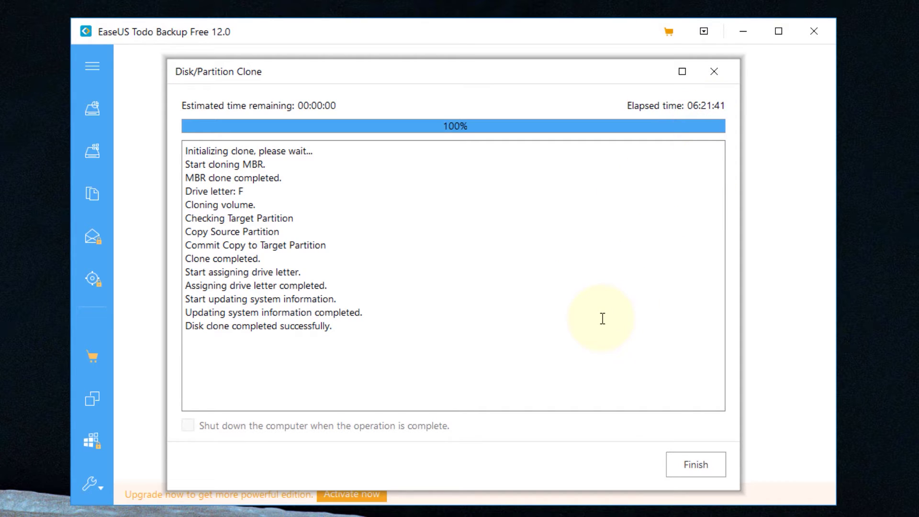
pyautogui.click(695, 464)
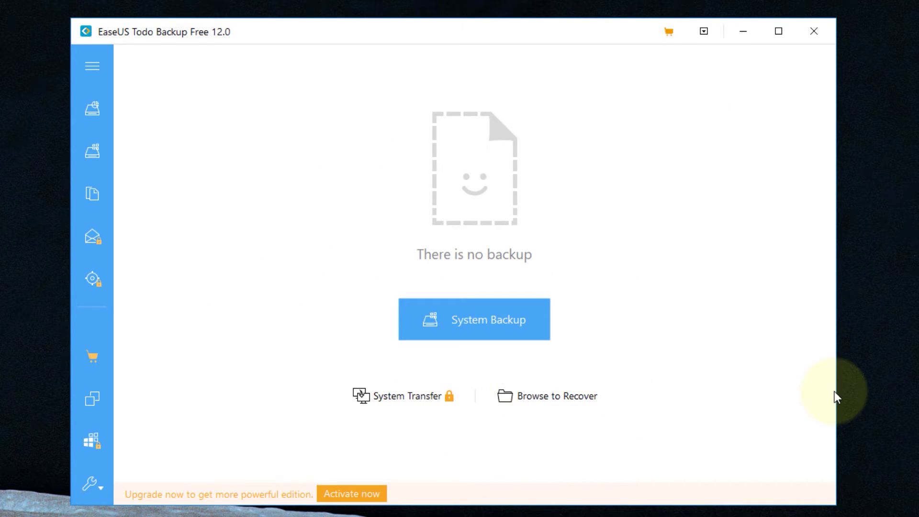
# Close EaseUS Todo Backup and browse the cloned Local Disk (F:) in File Explorer.
pyautogui.click(814, 31)
pyautogui.press('super+e')
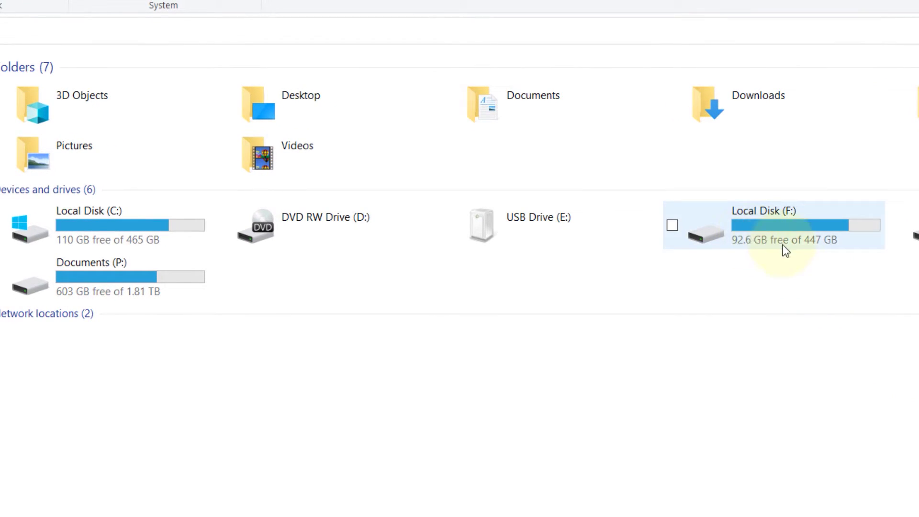
pyautogui.moveTo(777, 241)
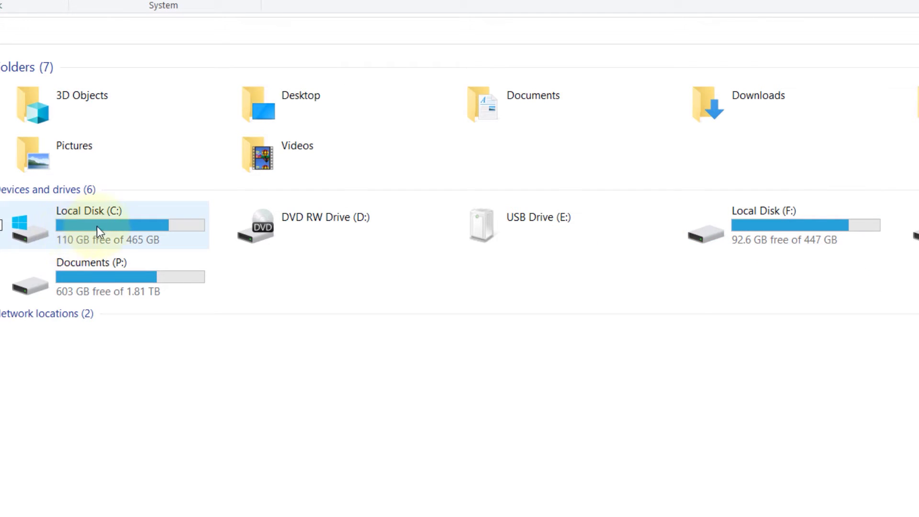
pyautogui.click(773, 251)
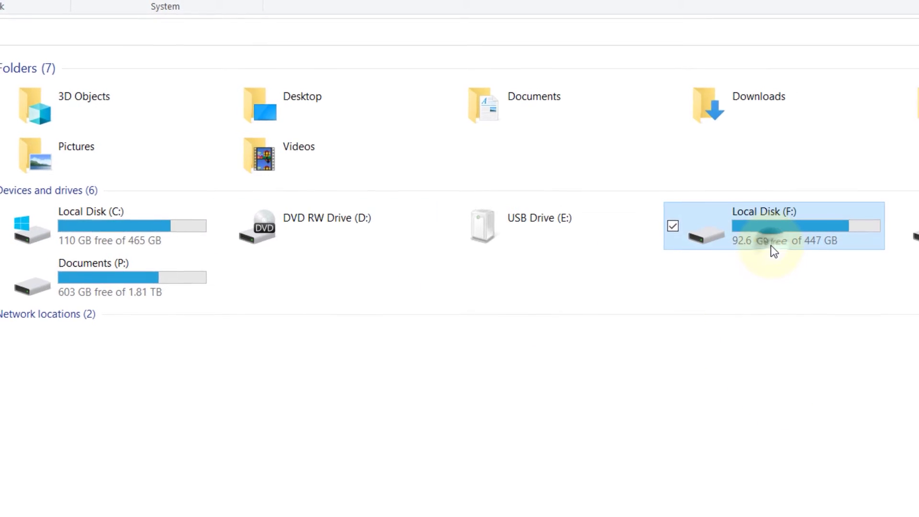
pyautogui.doubleClick(772, 248)
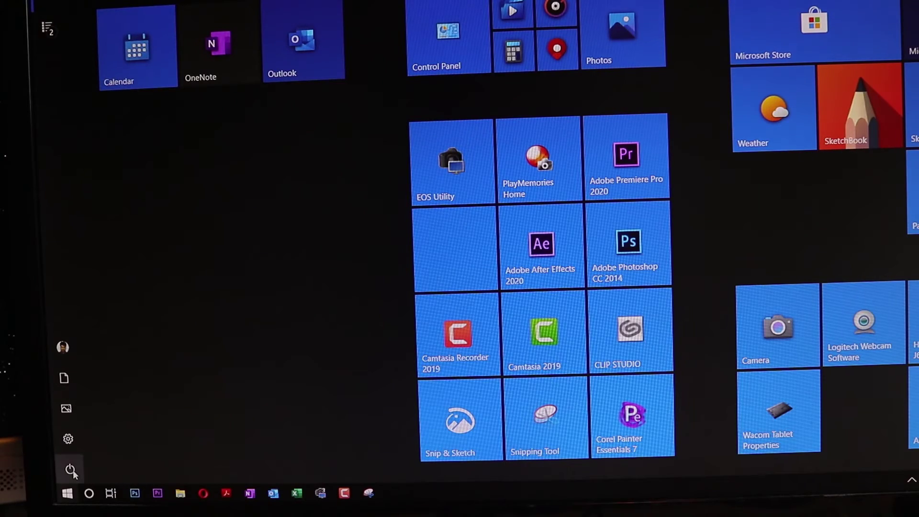
# Restart the PC from the Start menu's power options to reach the BIOS.
pyautogui.click(71, 470)
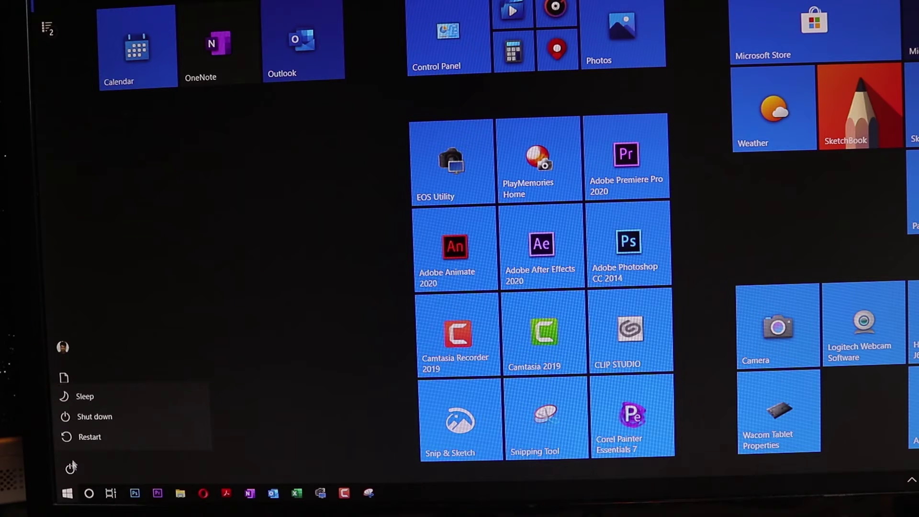
pyautogui.click(102, 437)
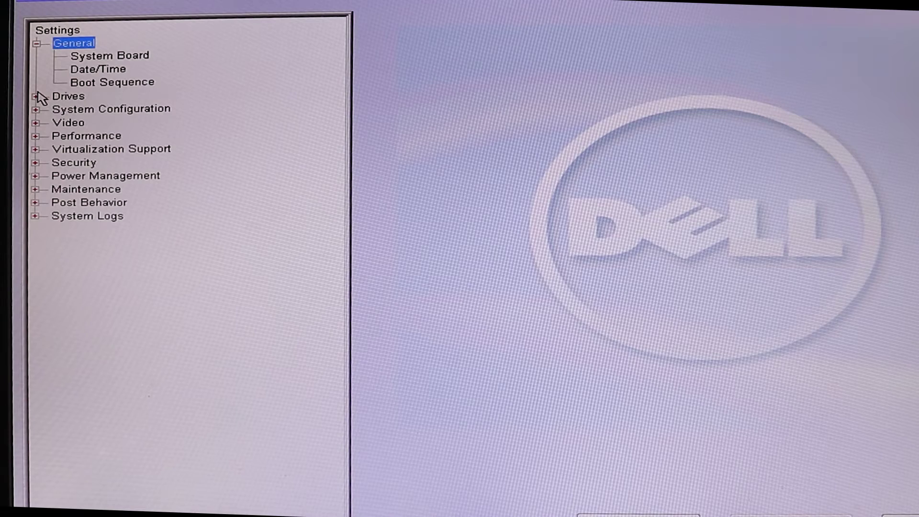
# Uncheck the empty SATA-3 and SATA-4 ports under Drives, then go to General > Boot Sequence.
pyautogui.click(37, 96)
pyautogui.click(86, 150)
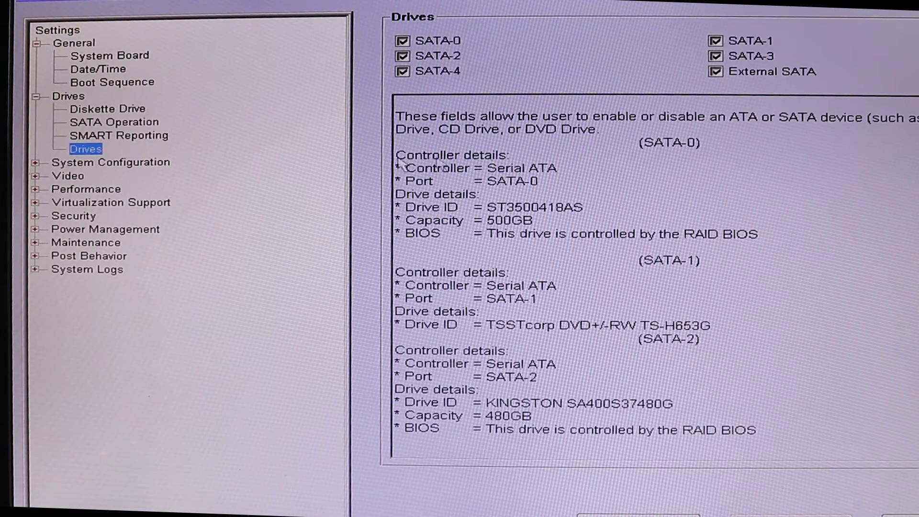
pyautogui.press('Tab')
pyautogui.scroll(-6, 650, 275)
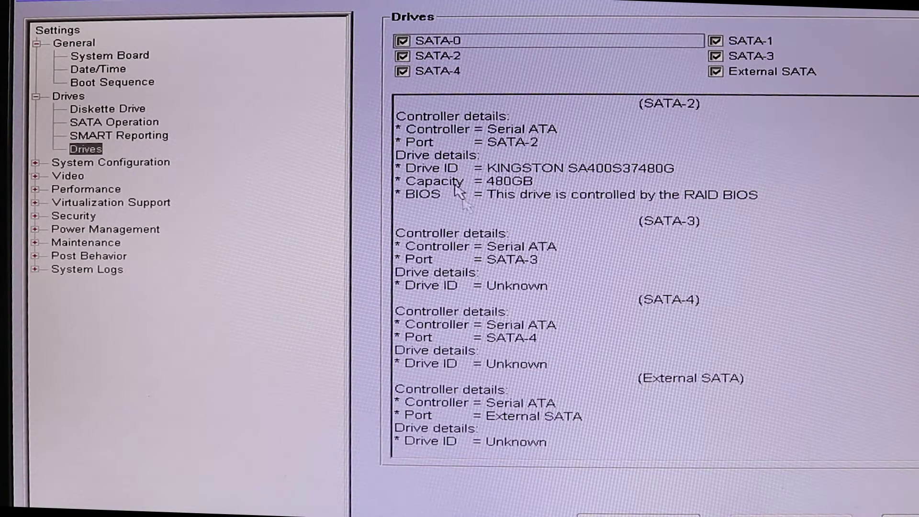
pyautogui.click(740, 58)
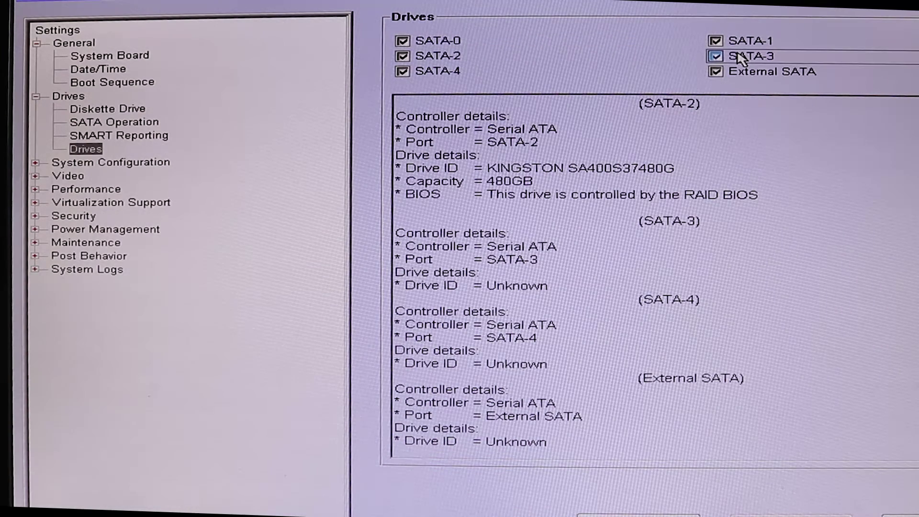
pyautogui.click(408, 73)
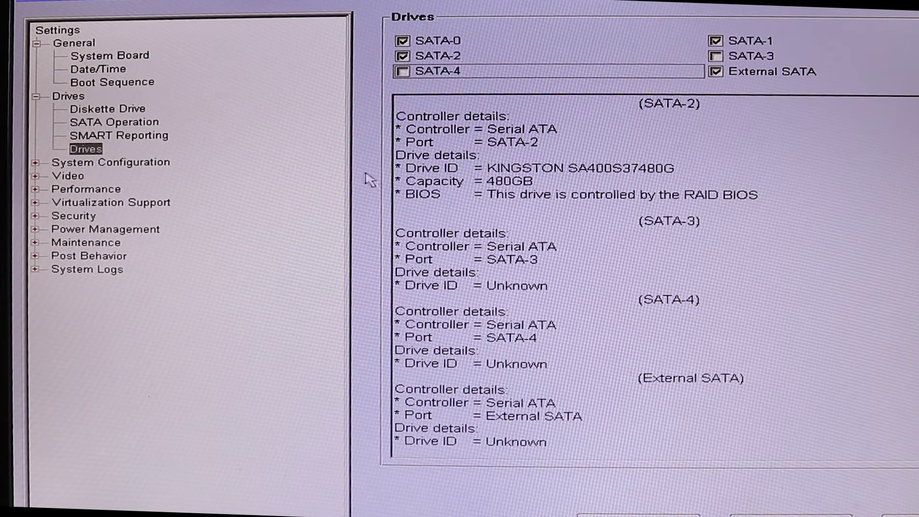
pyautogui.click(113, 84)
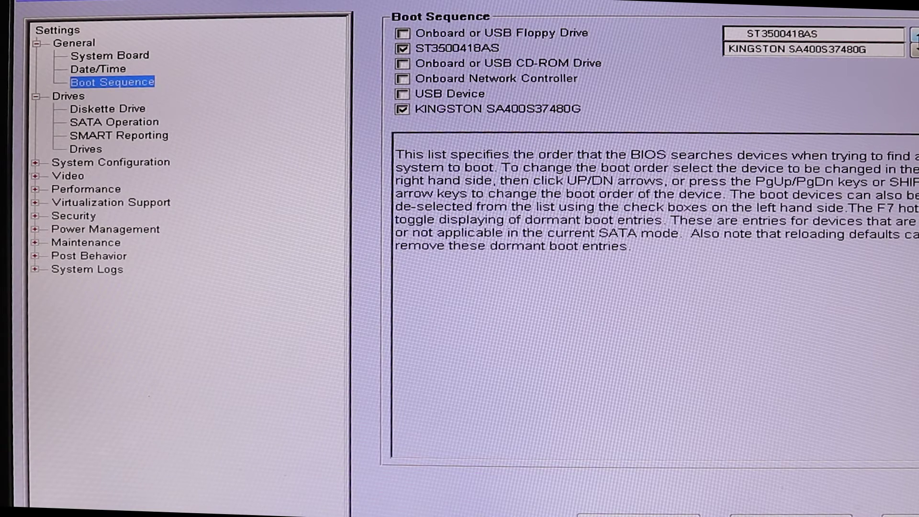
# Move KINGSTON SA400S37480G to first boot position, uncheck ST3500418AS, apply and exit to reboot.
pyautogui.press('Tab')
pyautogui.press('Down')
pyautogui.click(914, 36)
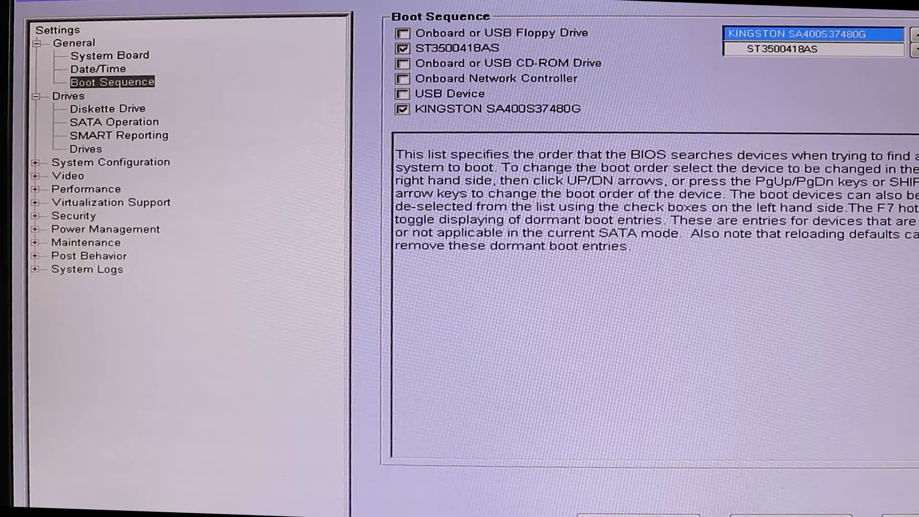
pyautogui.click(402, 48)
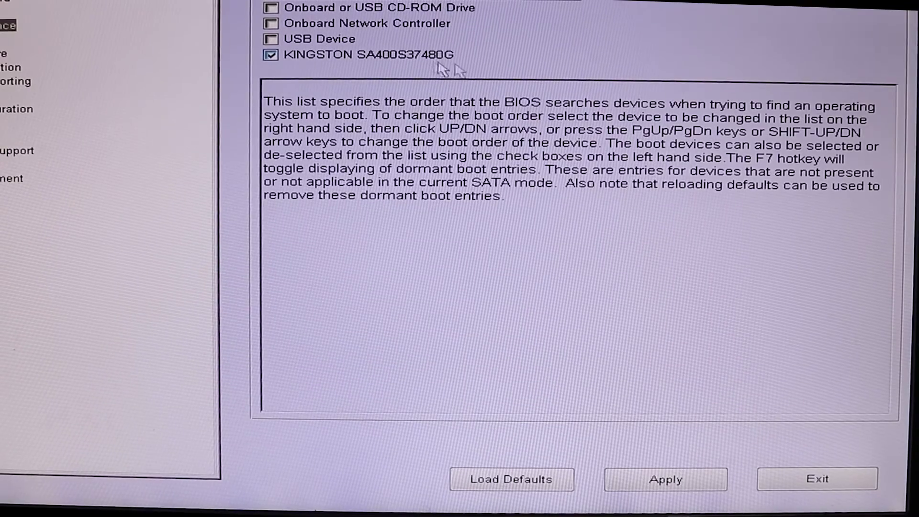
pyautogui.click(653, 486)
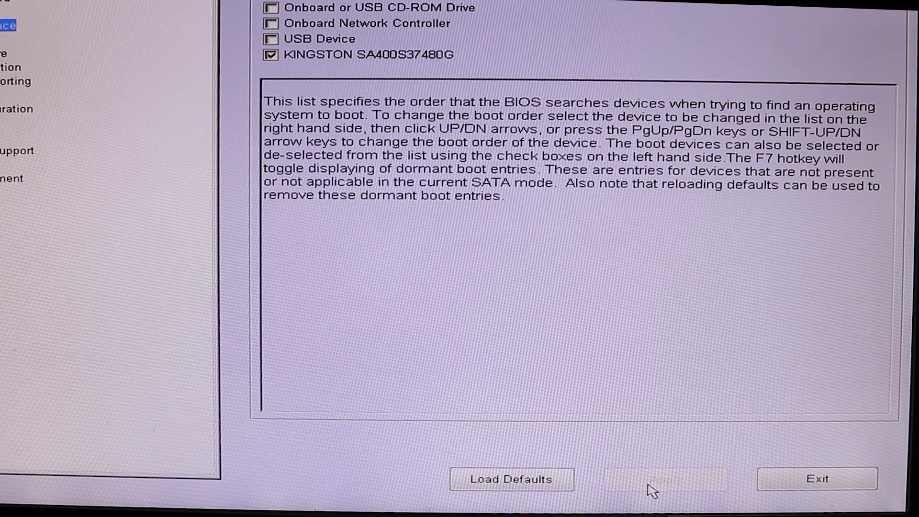
pyautogui.click(826, 488)
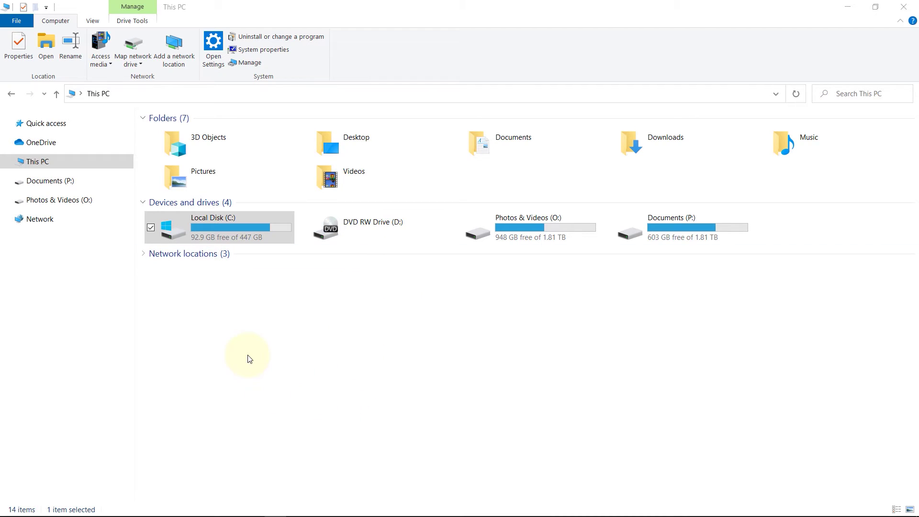
# Search 'par' from Start and launch Create and format hard disk partitions.
pyautogui.press('super')
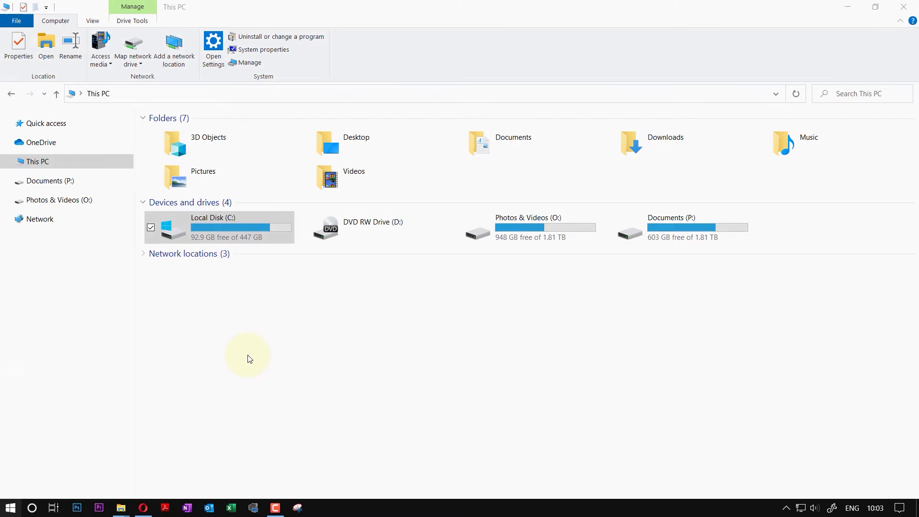
pyautogui.write('par')
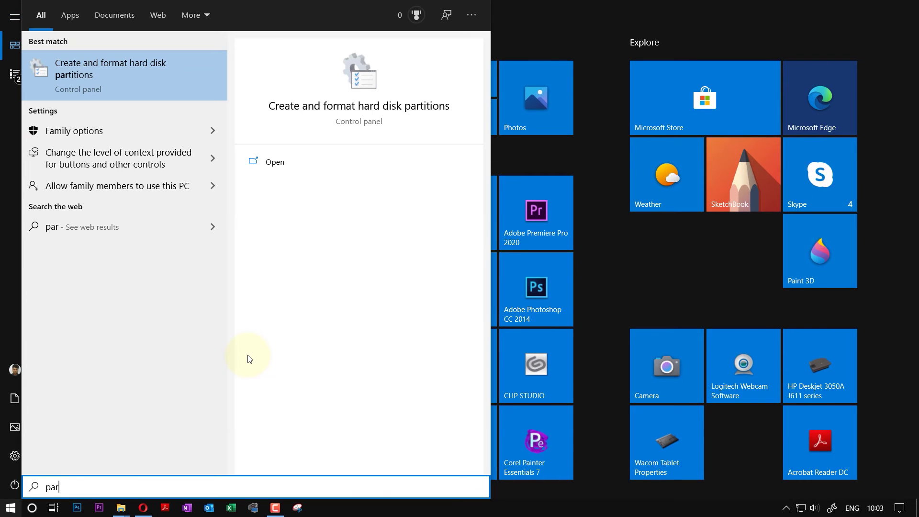
pyautogui.click(99, 79)
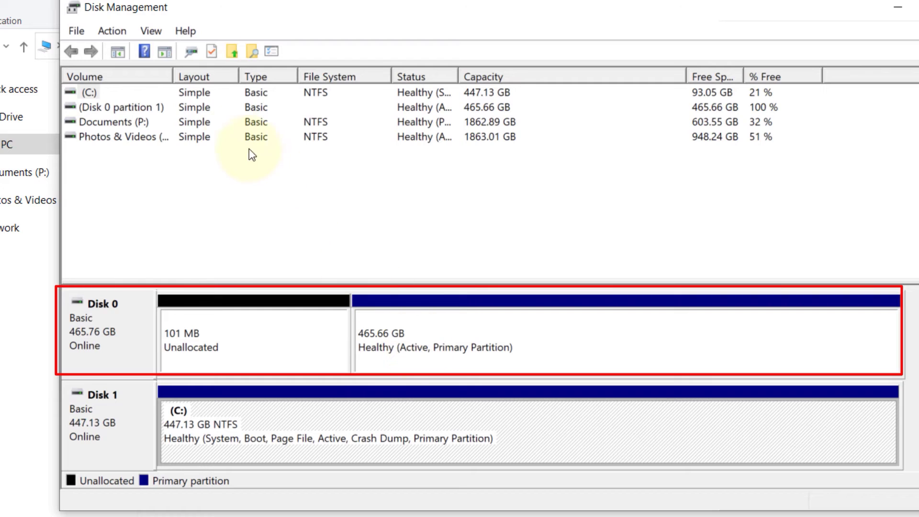
# Add drive letter E: to Disk 0's 465.66 GB partition and close Disk Management.
pyautogui.click(162, 108)
pyautogui.rightClick(159, 108)
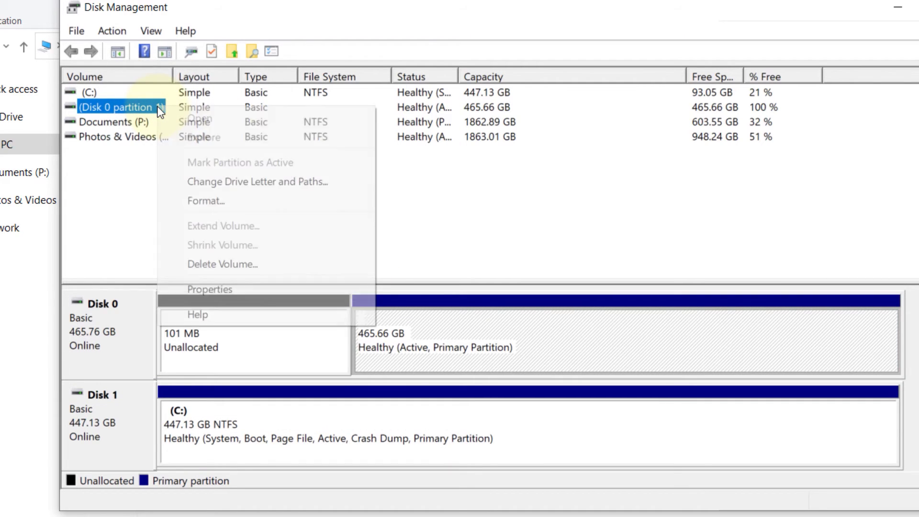
pyautogui.click(242, 187)
pyautogui.click(412, 316)
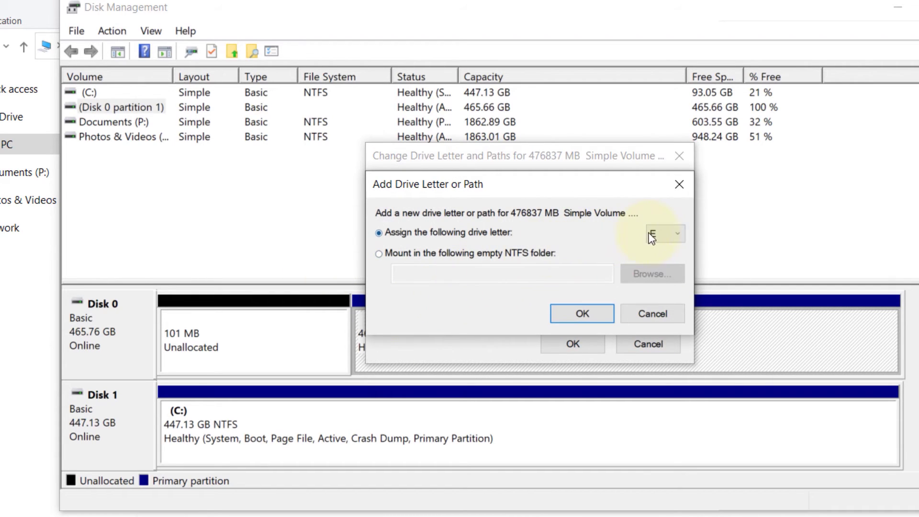
pyautogui.click(580, 314)
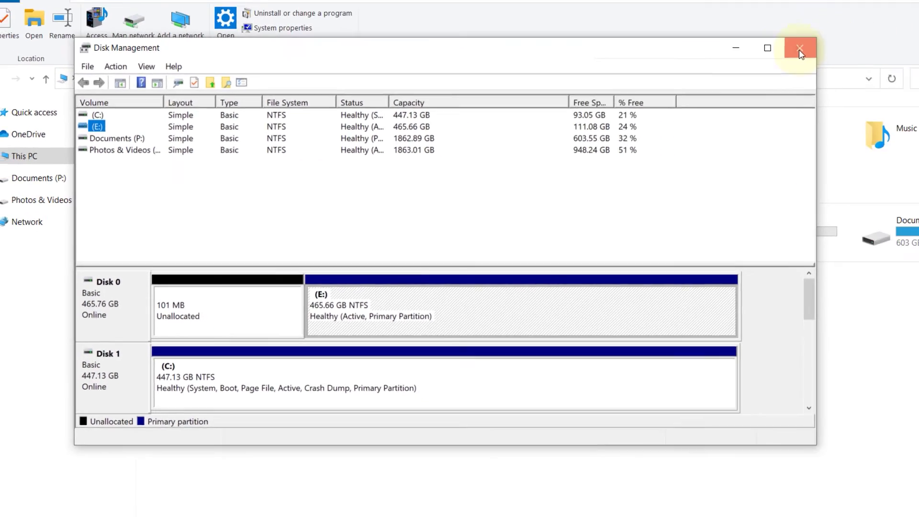
pyautogui.click(799, 48)
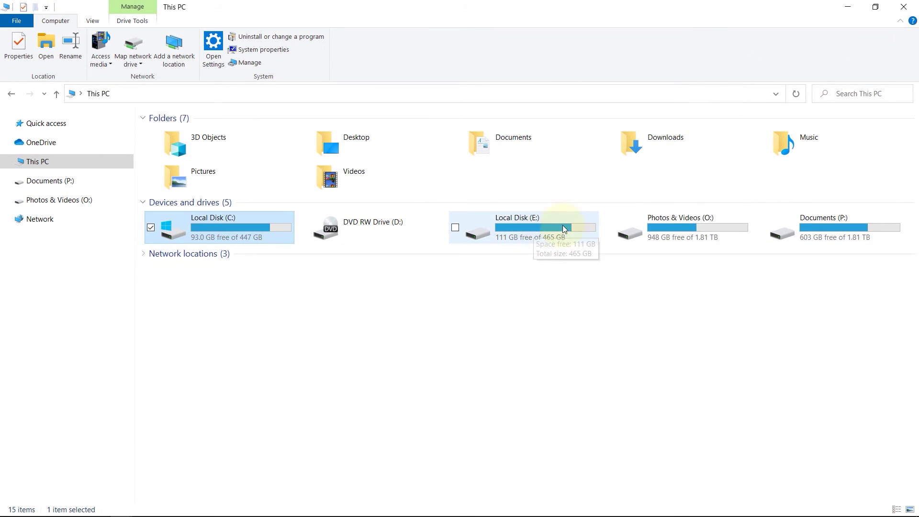
pyautogui.doubleClick(541, 238)
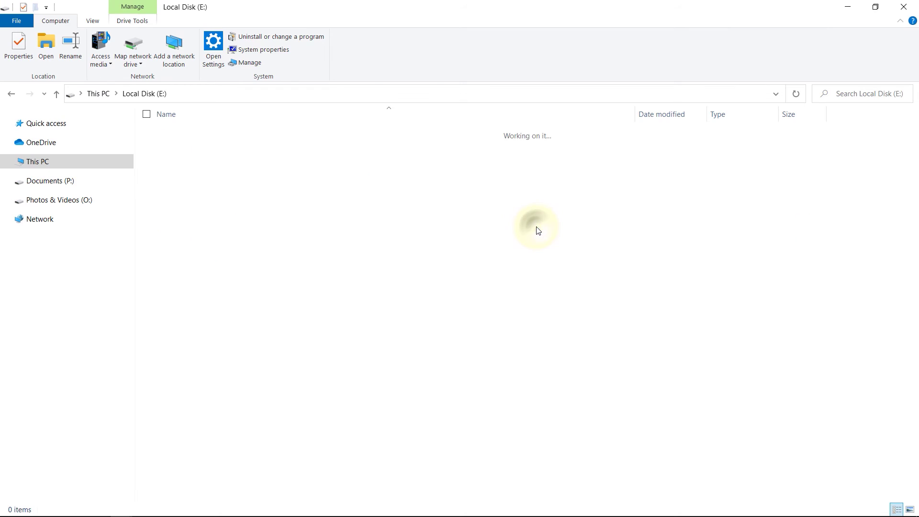
pyautogui.hotkey('alt', 'Left')
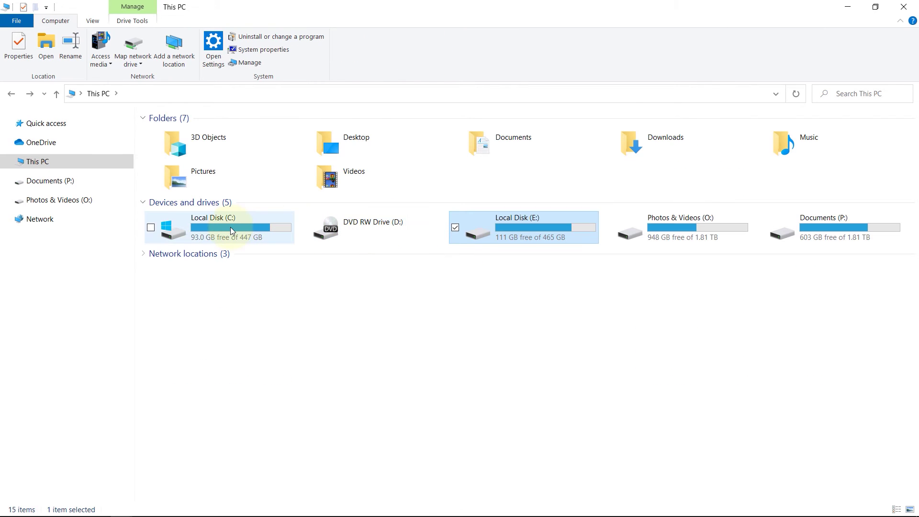
pyautogui.doubleClick(230, 226)
pyautogui.hotkey('alt', 'Left')
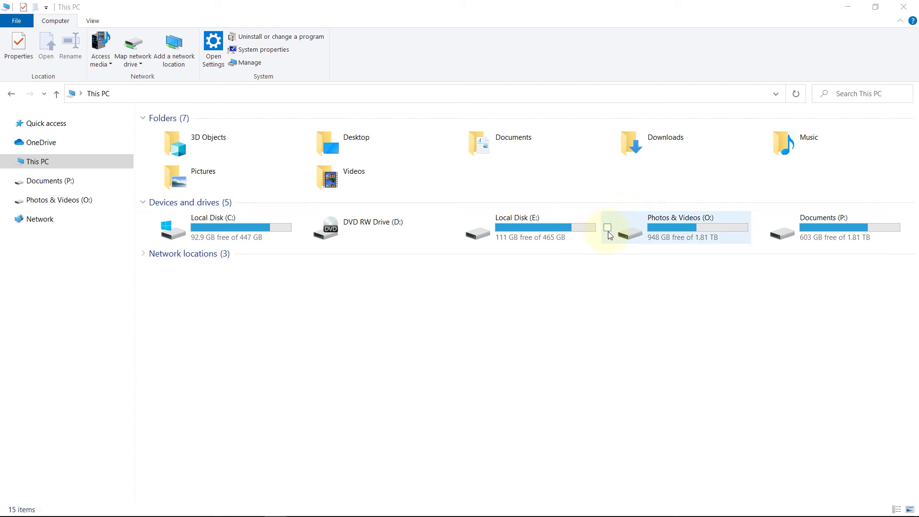
pyautogui.click(517, 222)
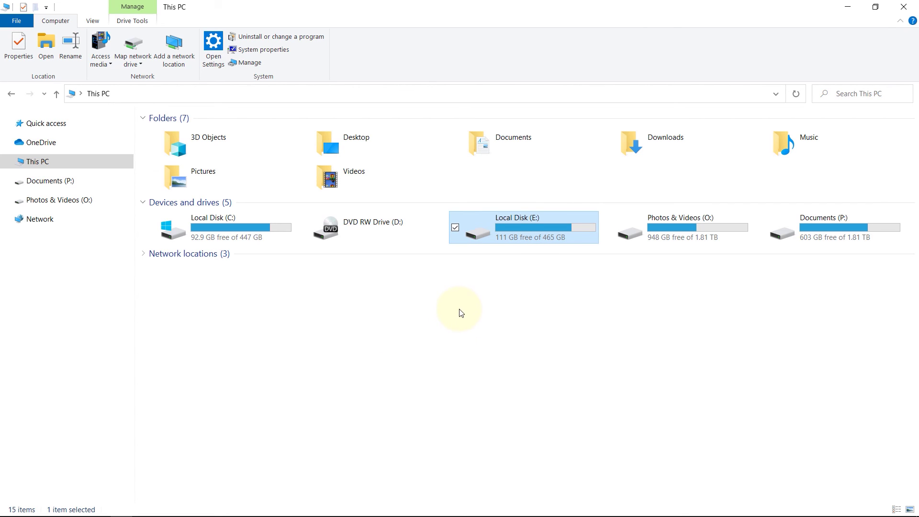